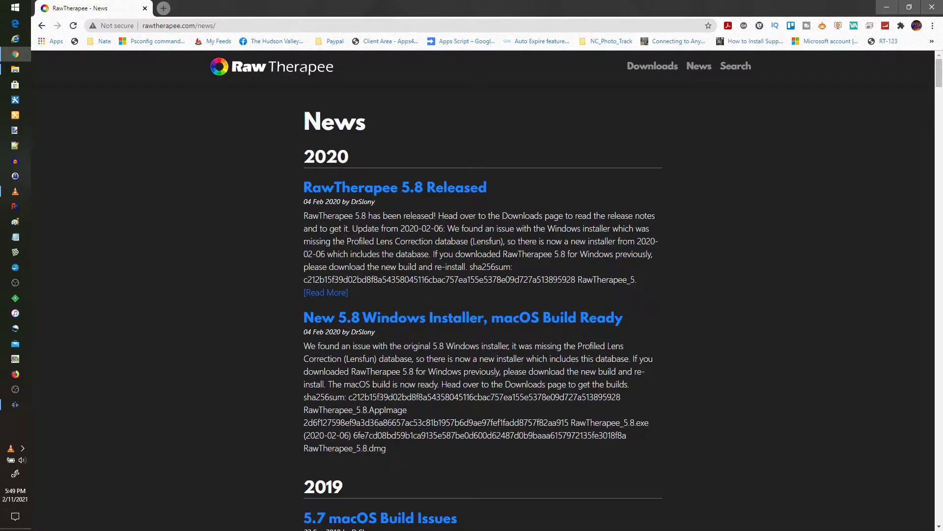
- Scroll down the rawtherapee.com news page through older posts from 2019 back to 2009
scroll(483, 290, down, 8)
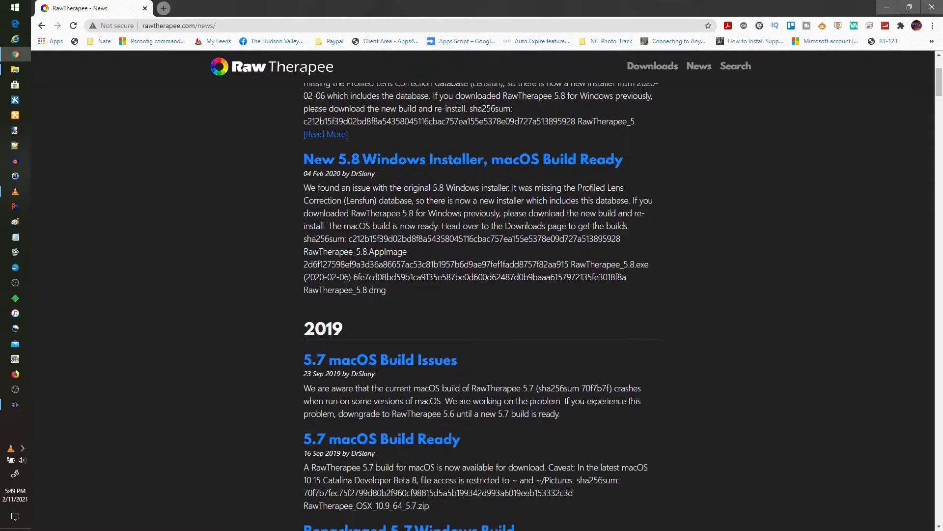
scroll(483, 290, down, 12)
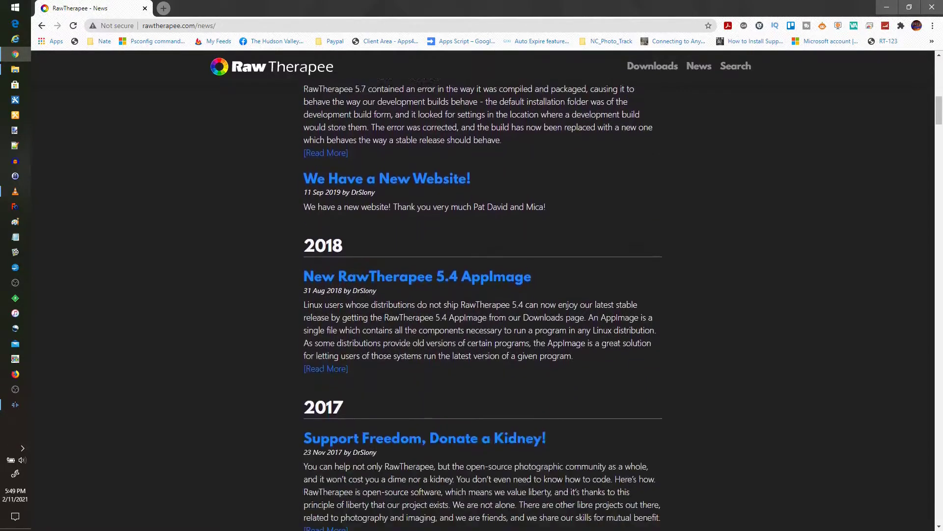
scroll(483, 290, down, 3)
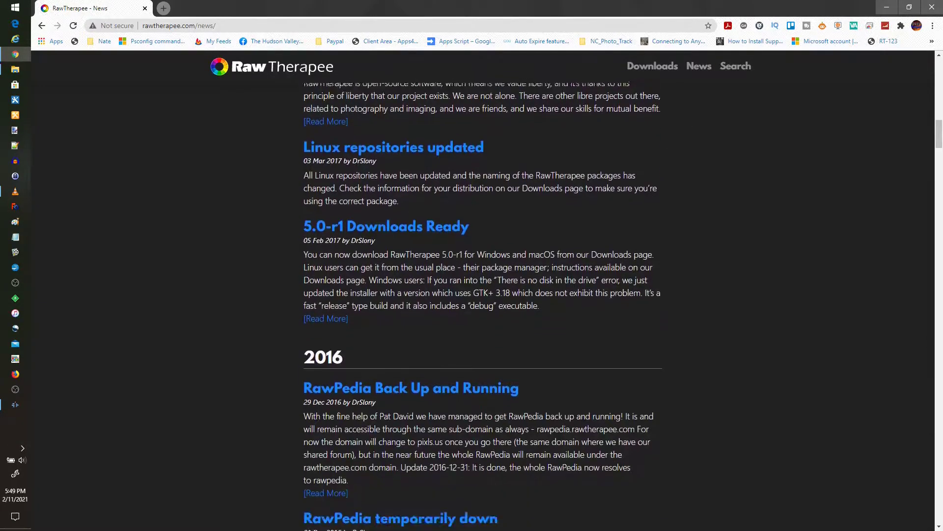
scroll(483, 290, down, 13)
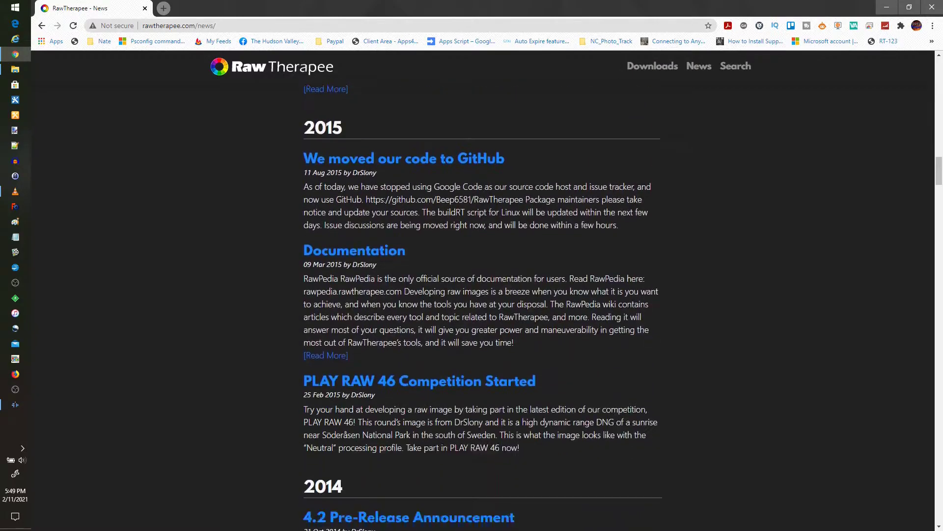
scroll(483, 290, down, 11)
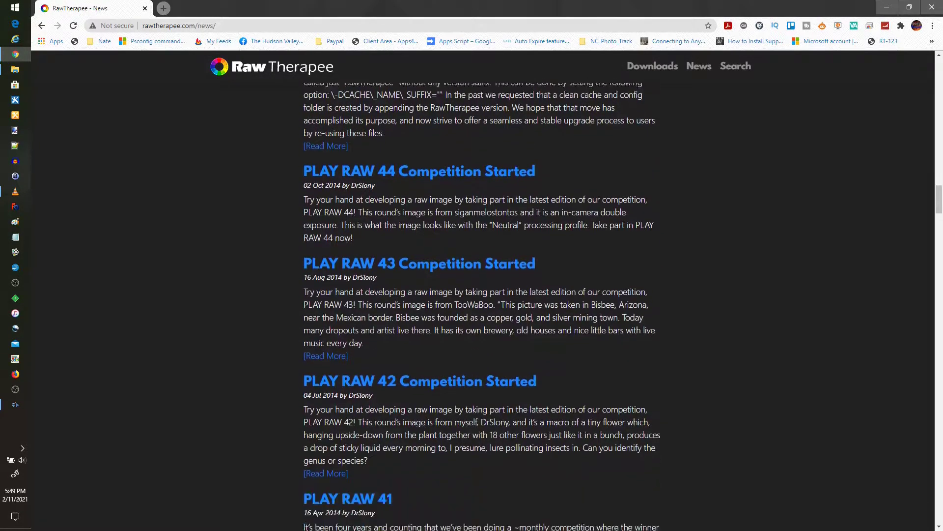
scroll(483, 290, down, 7)
scroll(484, 290, down, 7)
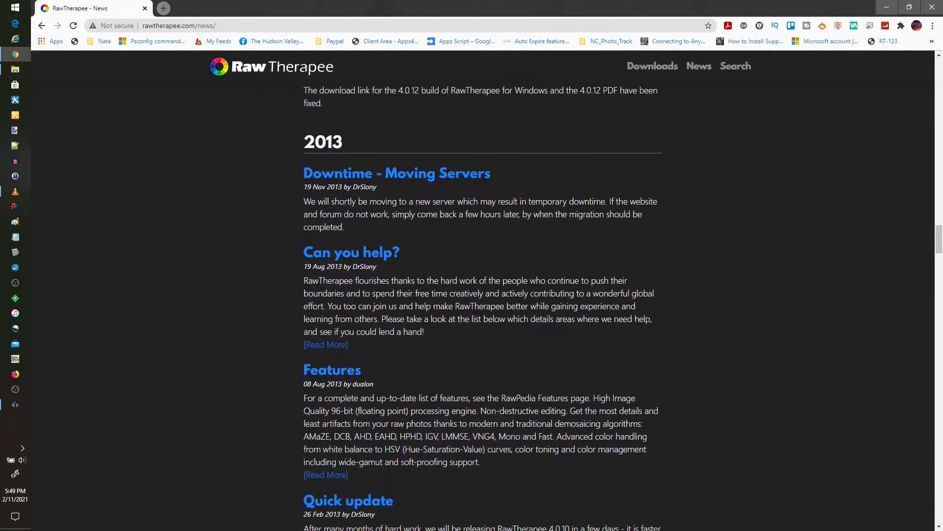
scroll(483, 290, down, 15)
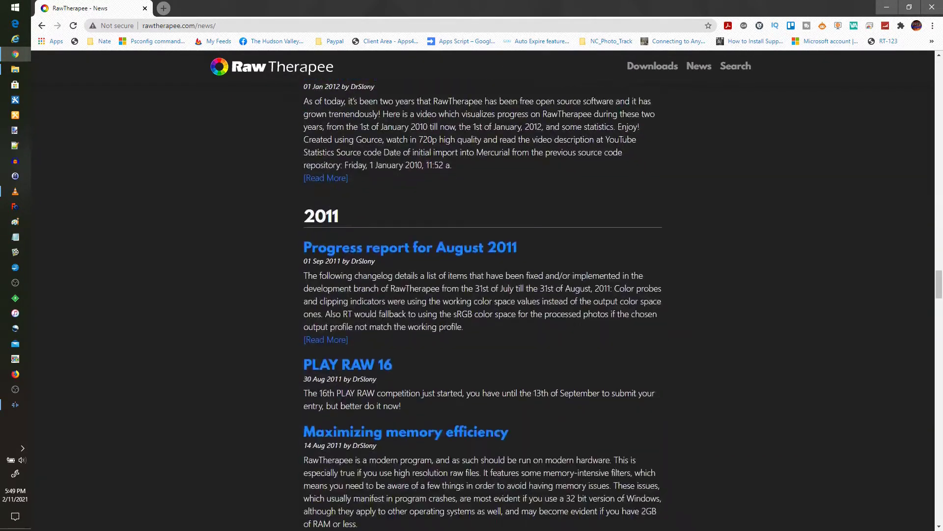
scroll(483, 290, down, 8)
scroll(483, 290, down, 8)
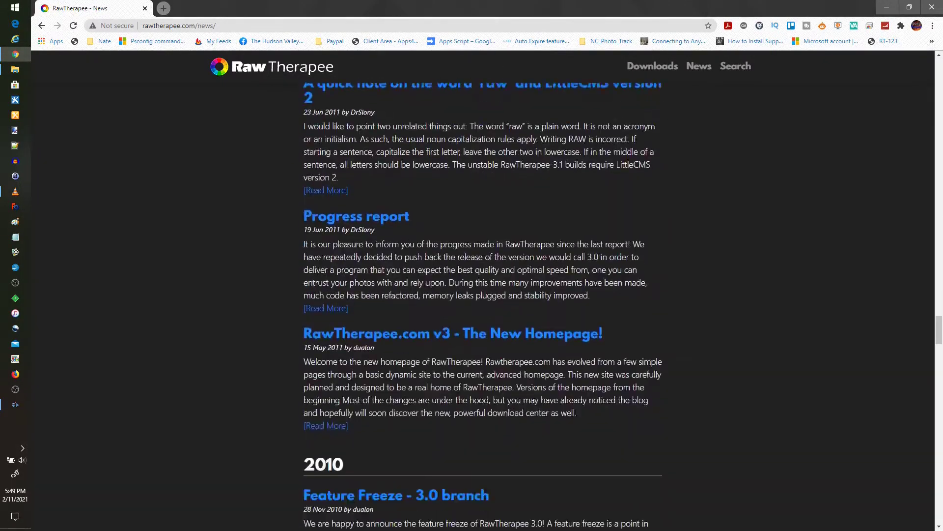
scroll(483, 290, down, 20)
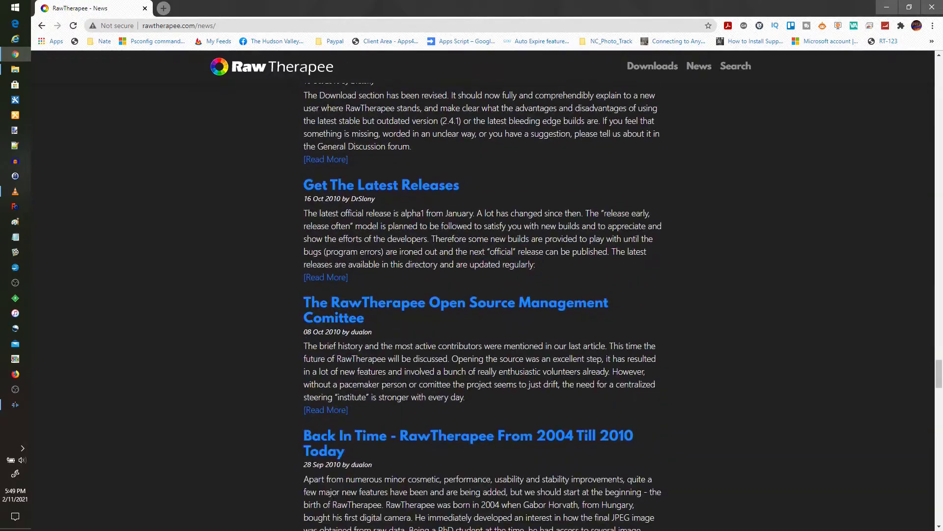
scroll(483, 290, down, 20)
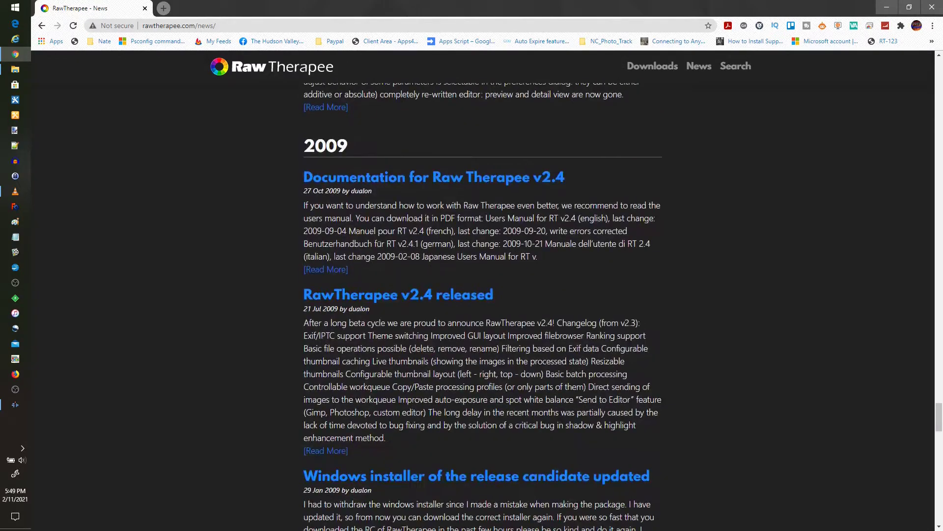
scroll(484, 304, up, 1)
scroll(483, 305, down, 16)
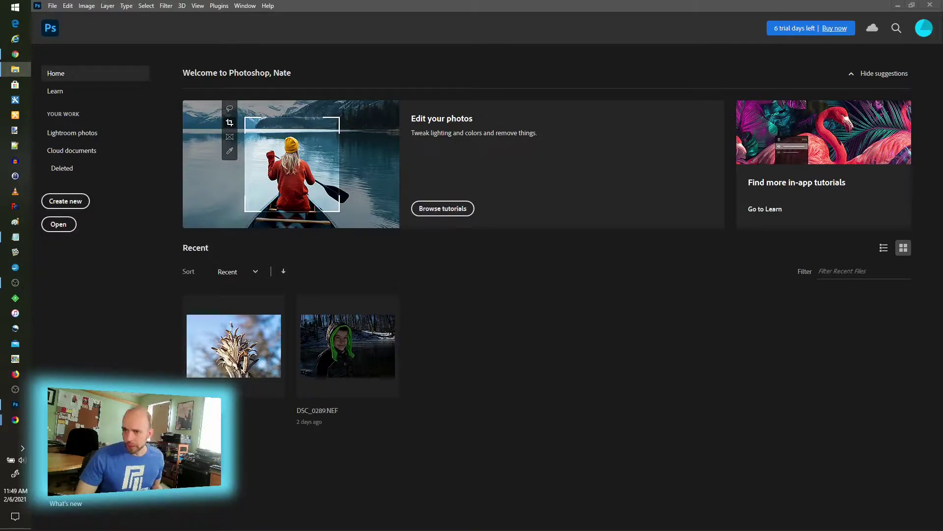
- Drag DSC_0319.NEF onto the Photoshop Home screen to open it in Camera Raw 13.1
drag(942, 148, 500, 340)
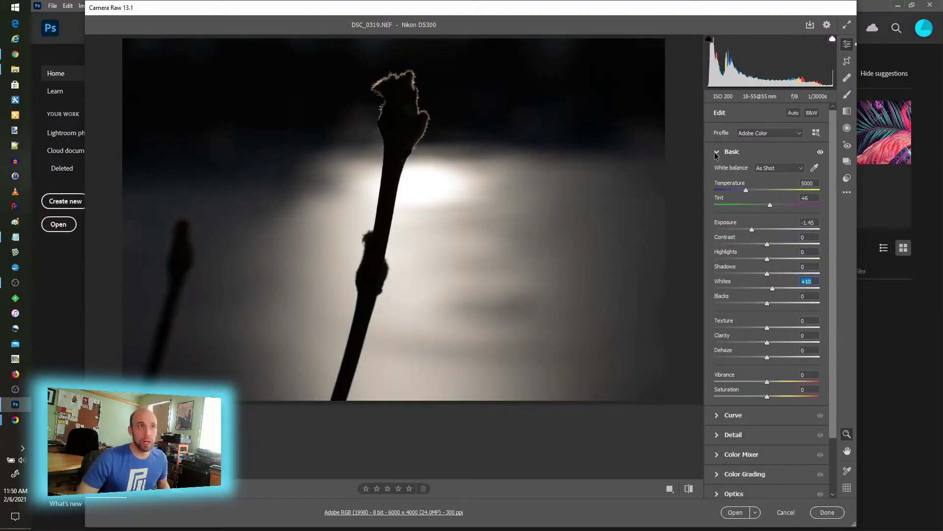
- Raise the parametric tone curve's Lights to +18, then look at the Detail and Curve panels
click(717, 152)
click(708, 211)
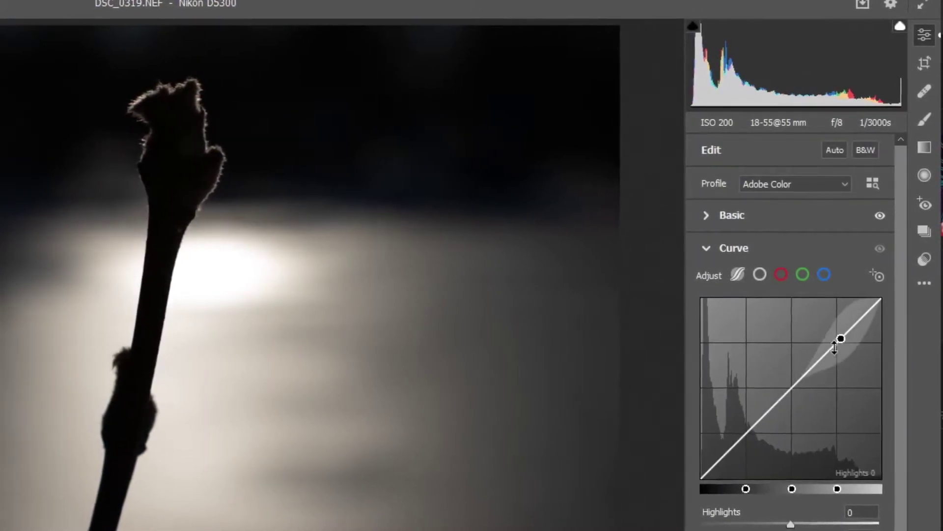
drag(825, 353, 824, 344)
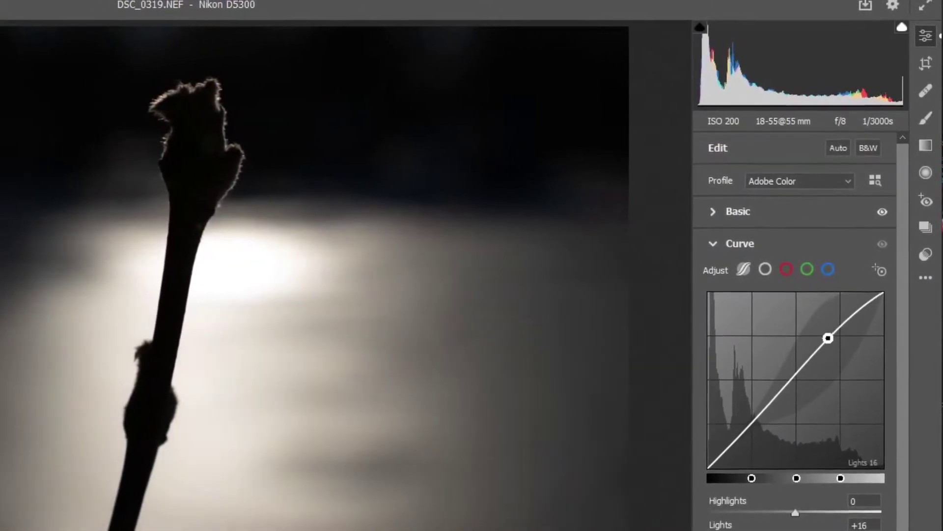
click(713, 243)
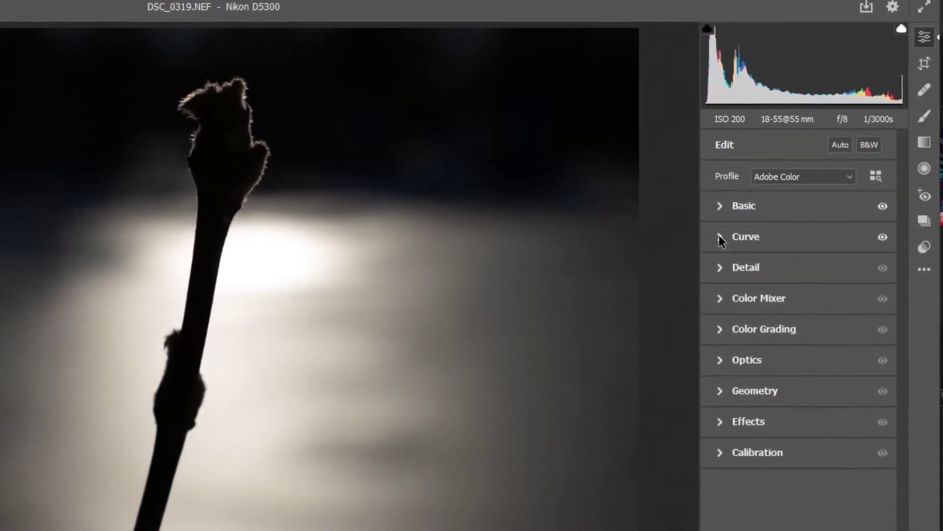
click(718, 267)
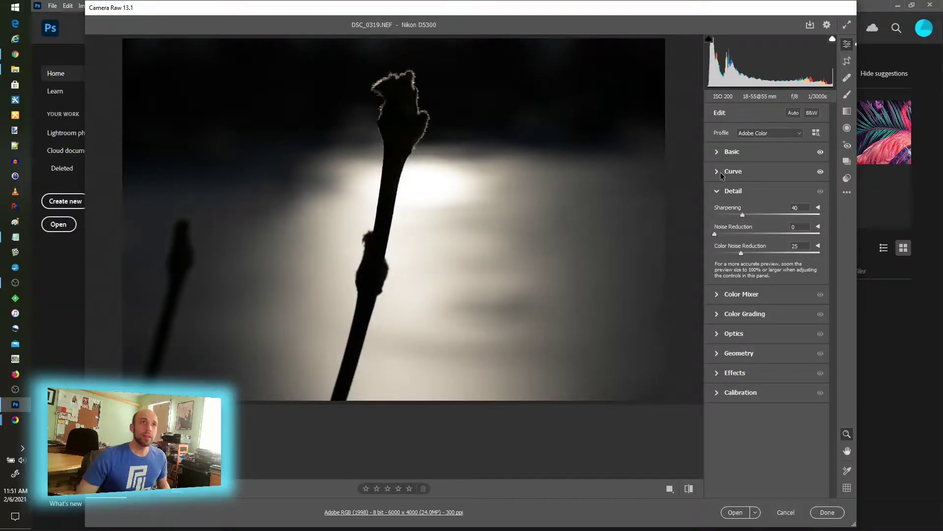
click(460, 421)
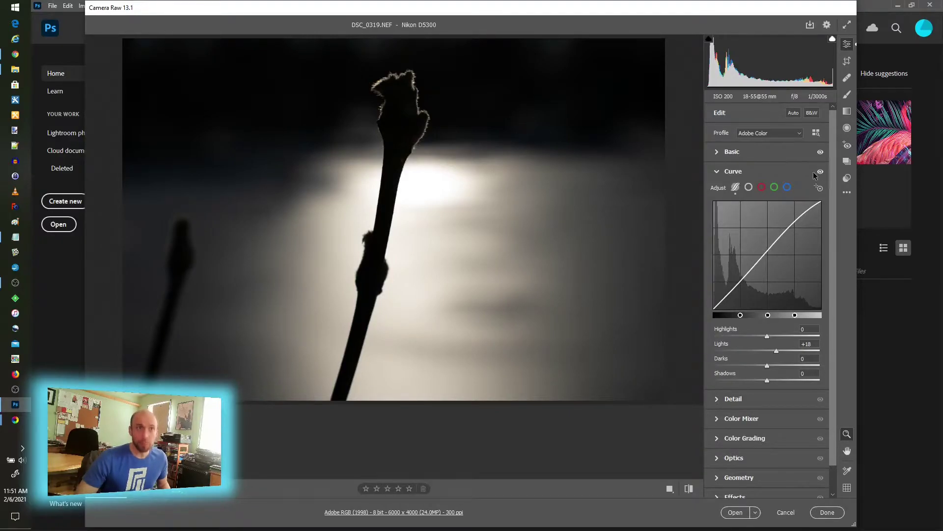
click(717, 171)
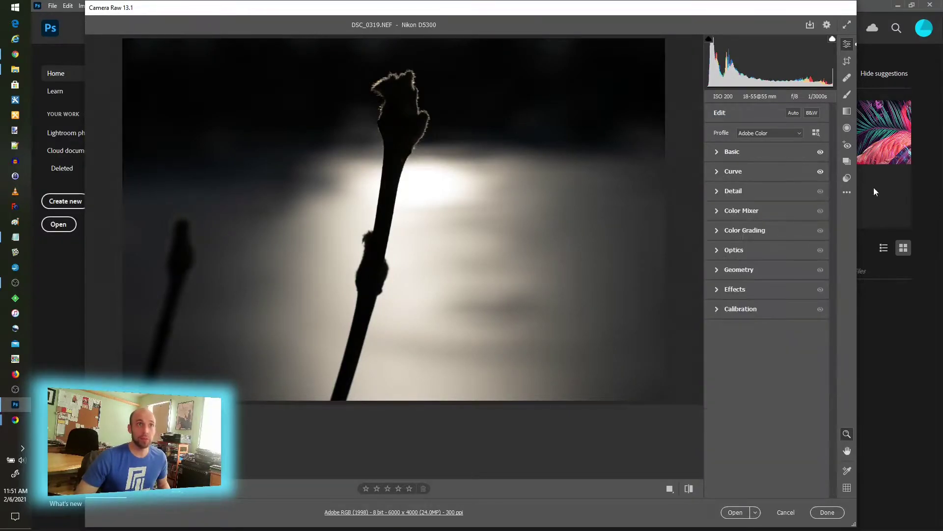
click(717, 172)
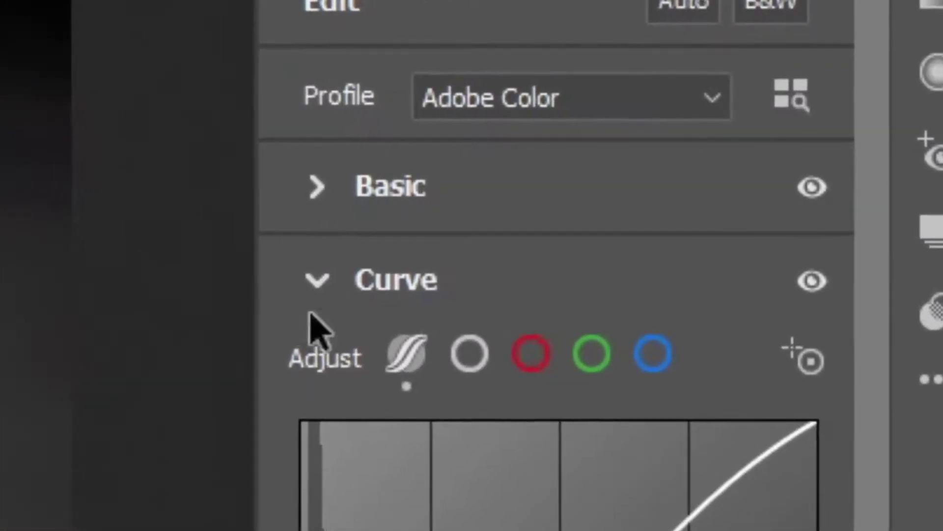
click(317, 283)
click(317, 283)
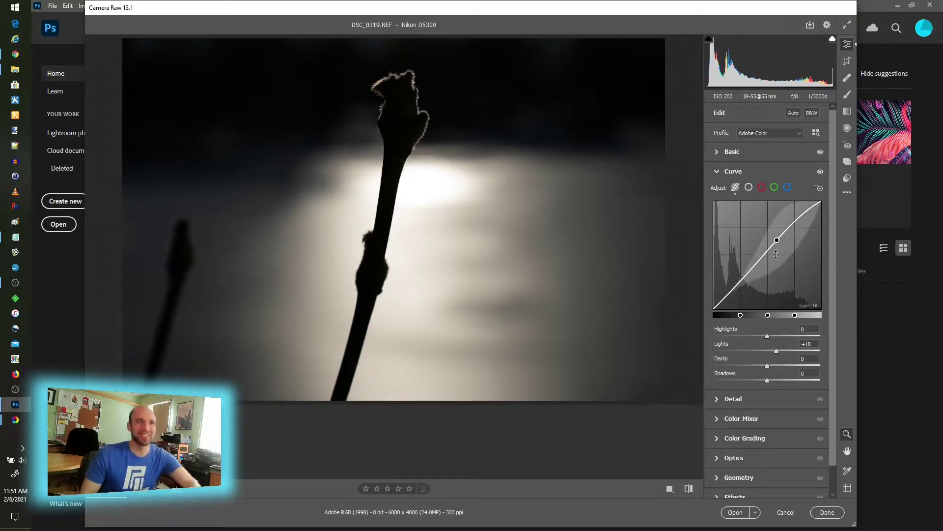
scroll(728, 416, down, 2)
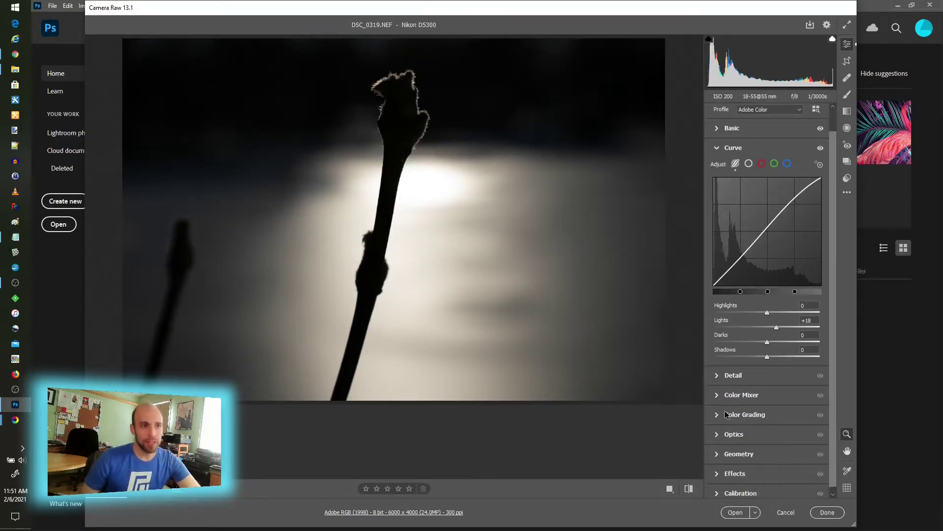
- Expand the Effects panel and switch to the Heal spot-removal tool at Size 30, Feather 100, Opacity 100
click(717, 469)
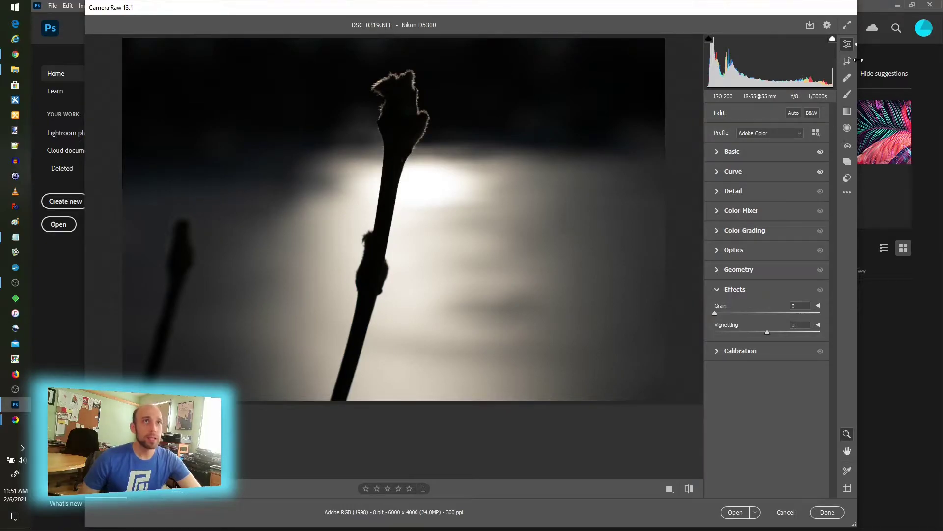
click(847, 79)
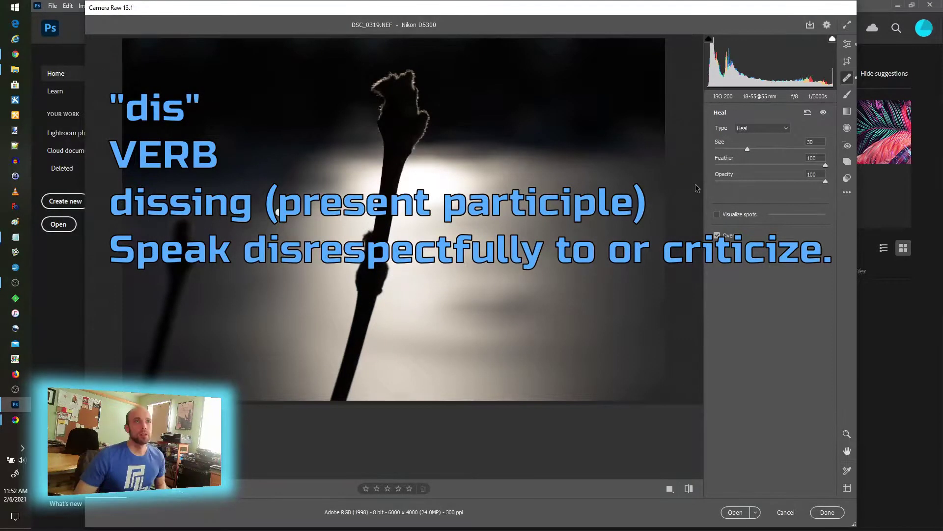
- Paint a heal spot over the stem's bulge, sourcing it from clean background
click(279, 212)
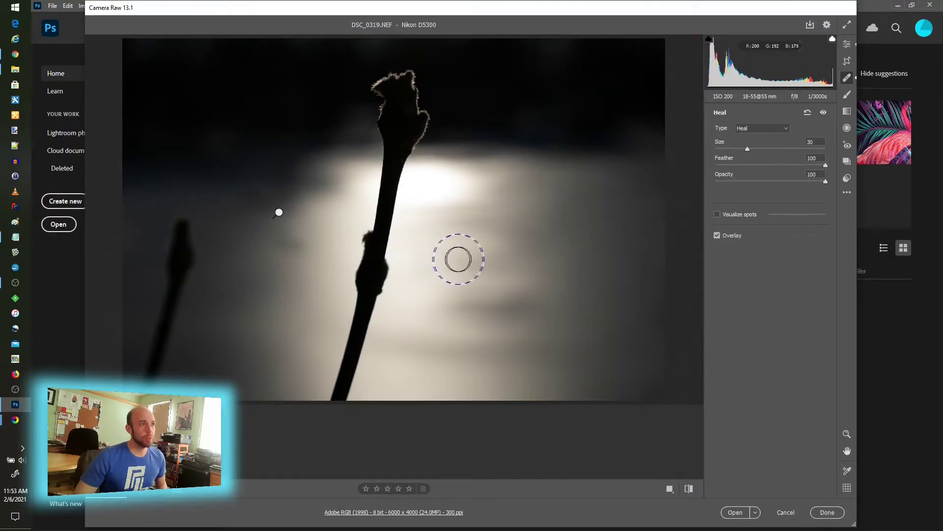
drag(375, 256, 432, 253)
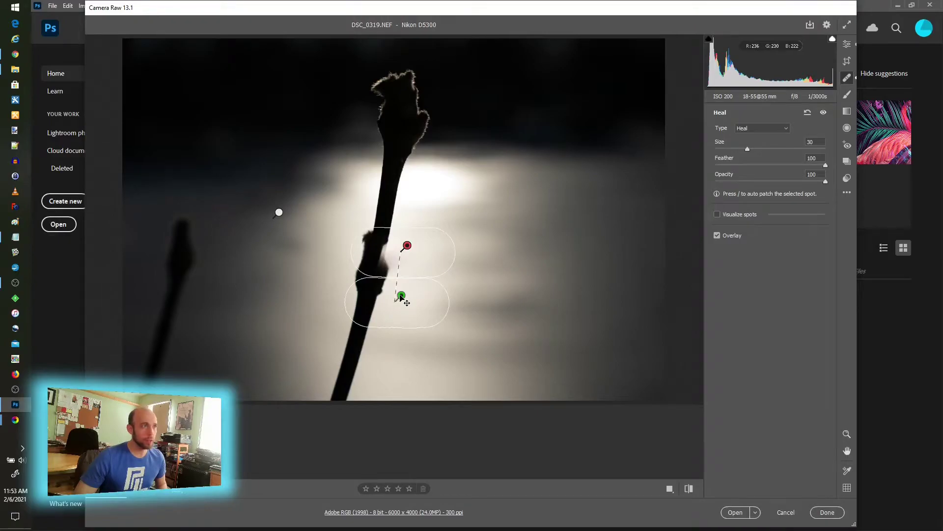
mouse_move(401, 296)
mouse_down()
mouse_move(445, 304)
mouse_move(525, 230)
mouse_up()
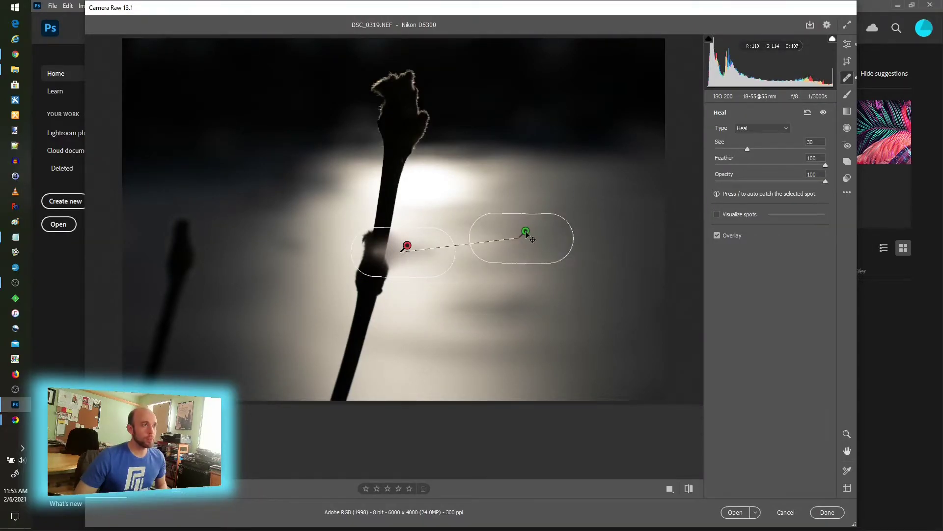
drag(407, 246, 371, 248)
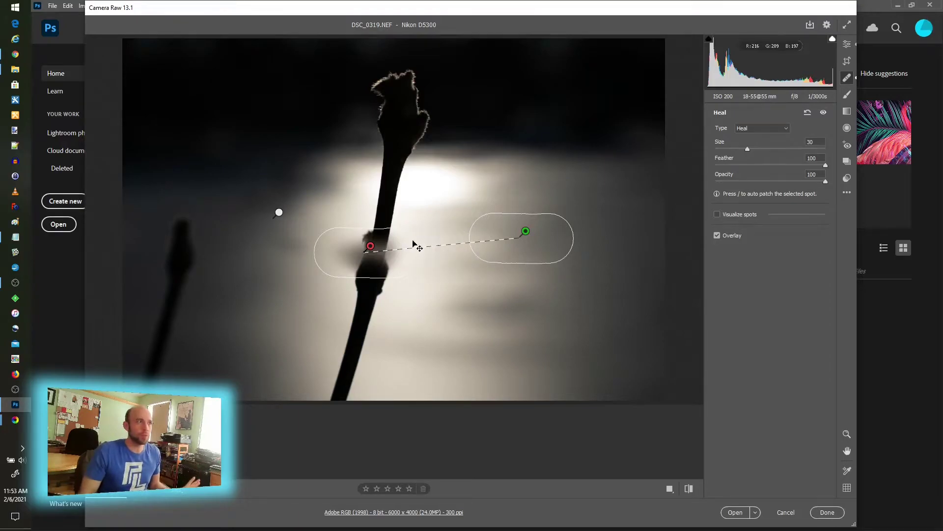
- Set the heal spot to Size 52, a softer lower feather, and Opacity 99
drag(747, 149, 763, 149)
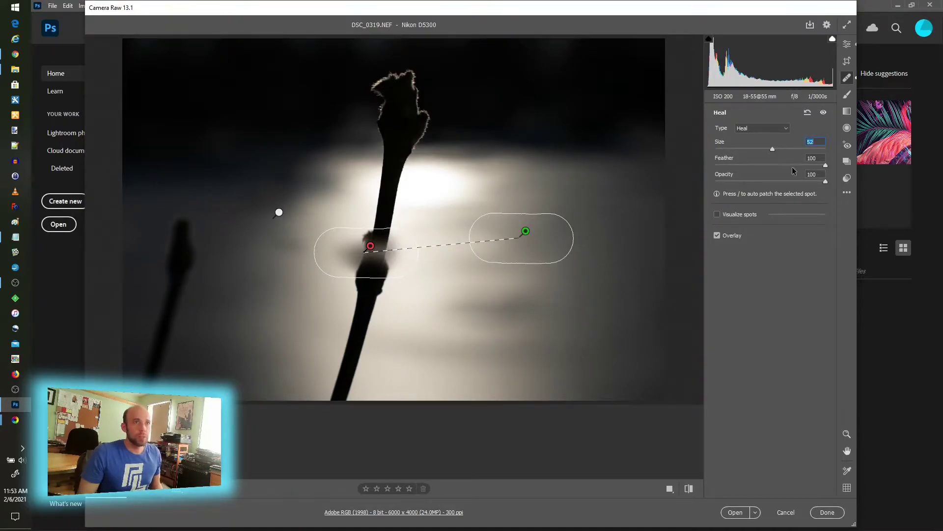
drag(826, 165, 749, 169)
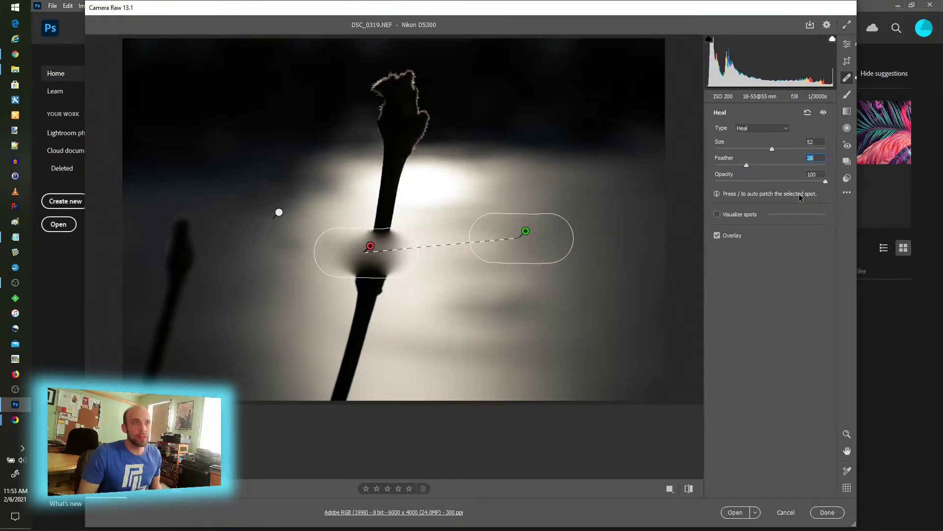
mouse_move(825, 181)
mouse_down()
mouse_move(758, 182)
mouse_move(854, 186)
mouse_up()
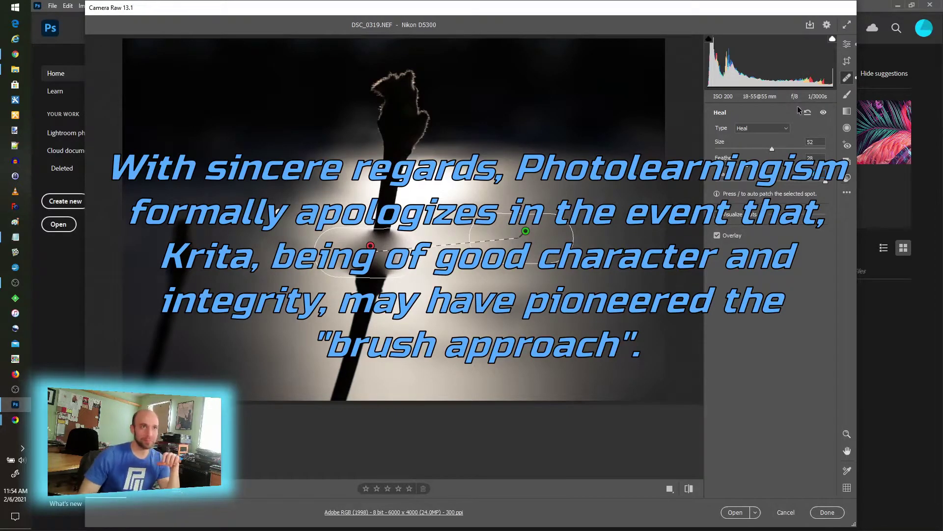
- Change the stem patch's Type from Heal to Clone and select the Adjustment Brush
click(761, 129)
click(762, 138)
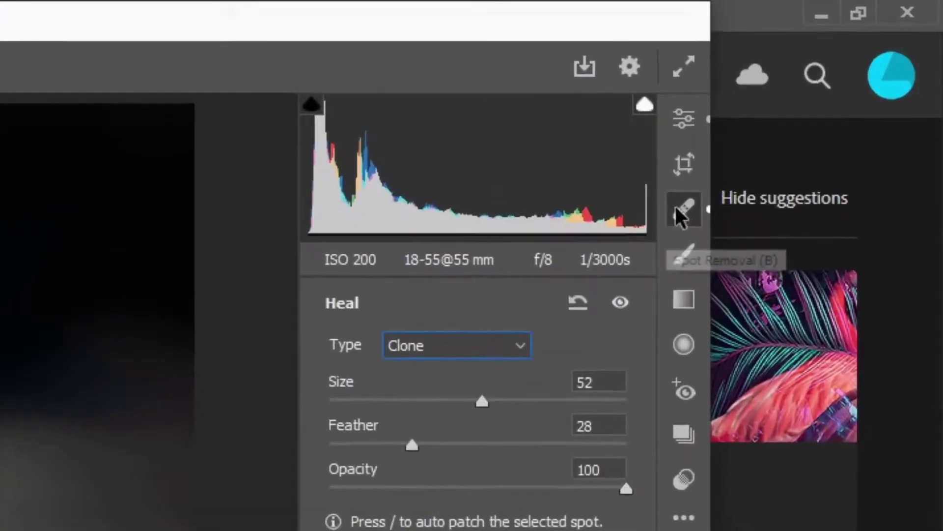
click(684, 252)
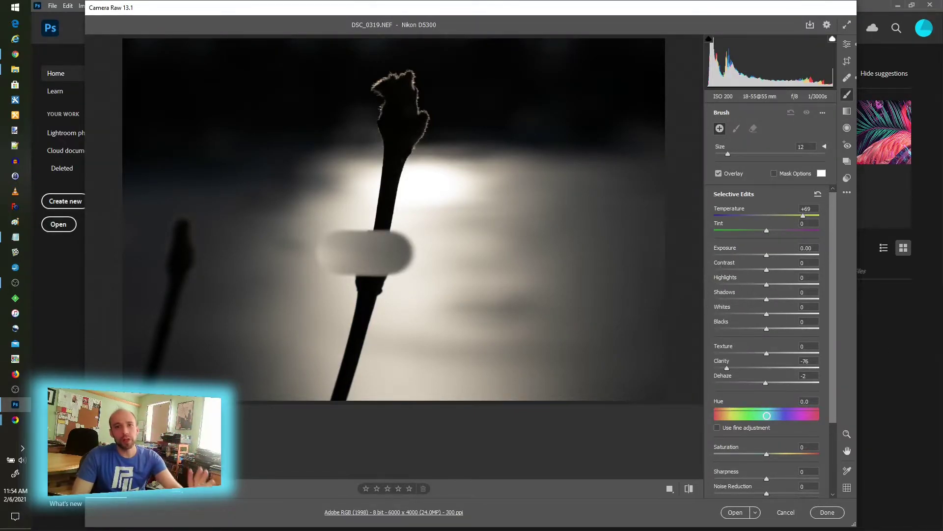
- Brush the twig tip and stem with Temperature +98, Tint +100, Exposure +3.50, Highlights −23, Texture +44
key(Return)
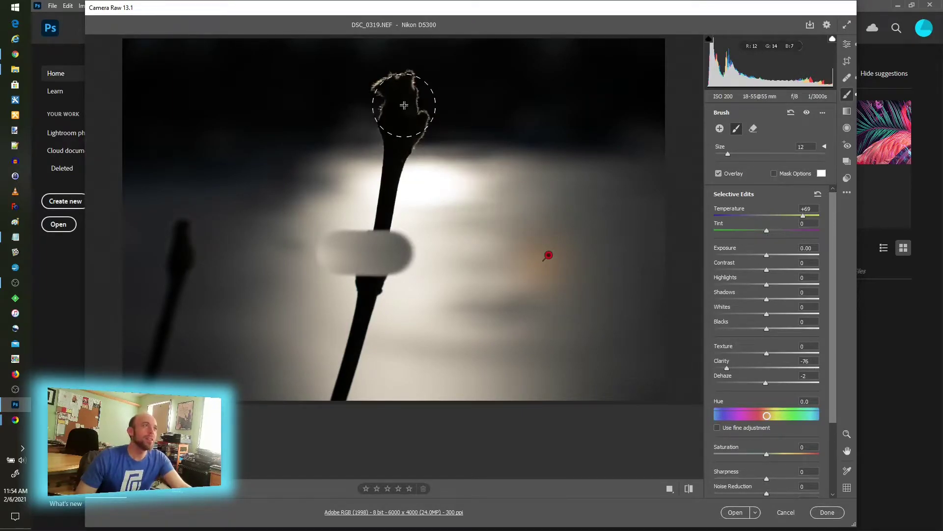
drag(401, 95, 389, 214)
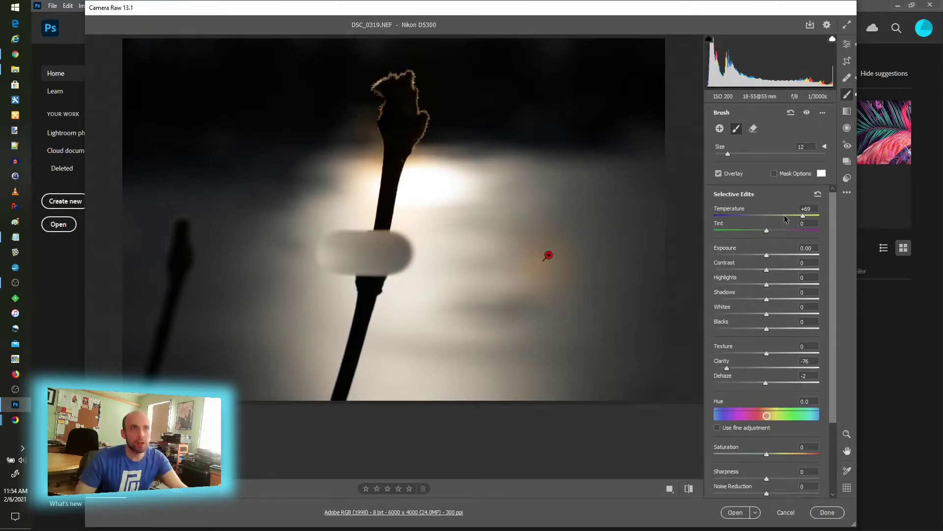
drag(781, 215, 823, 214)
drag(773, 231, 824, 238)
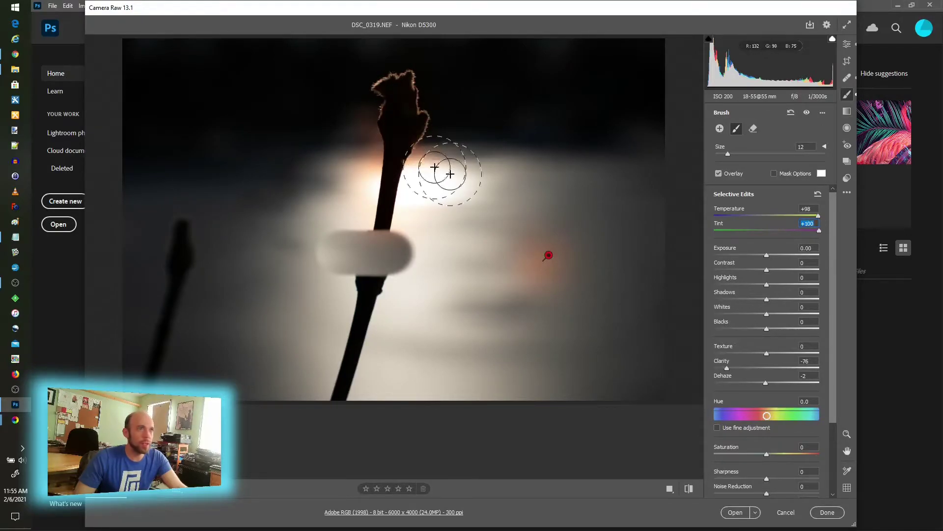
drag(766, 284, 814, 257)
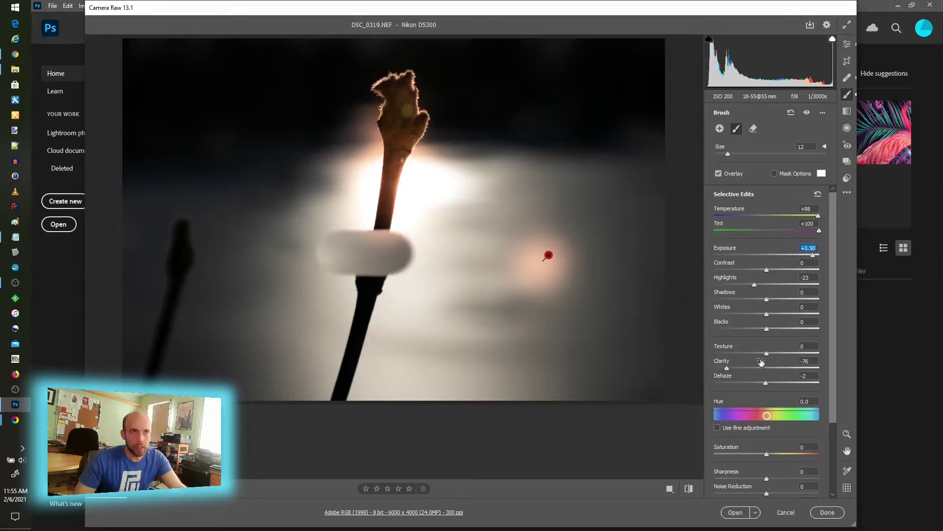
scroll(766, 300, down, 2)
drag(768, 284, 781, 284)
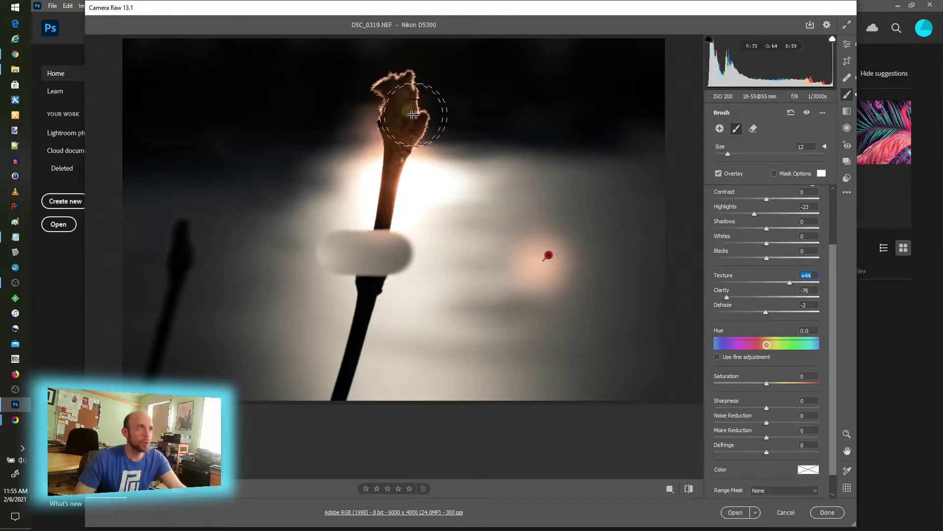
- Drag a Graduated Filter from the upper-left to the twig tip with Temperature +98, Tint +100, Exposure +3.50
scroll(819, 203, up, 2)
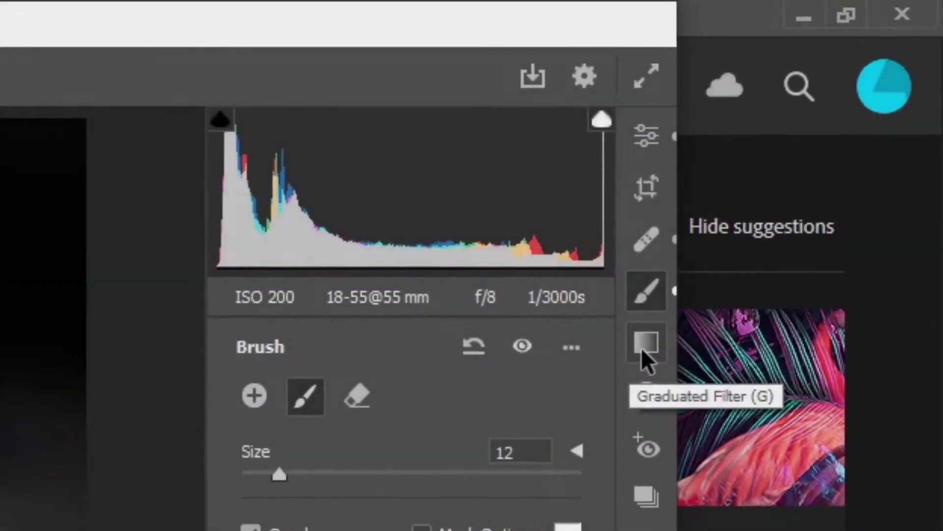
click(847, 112)
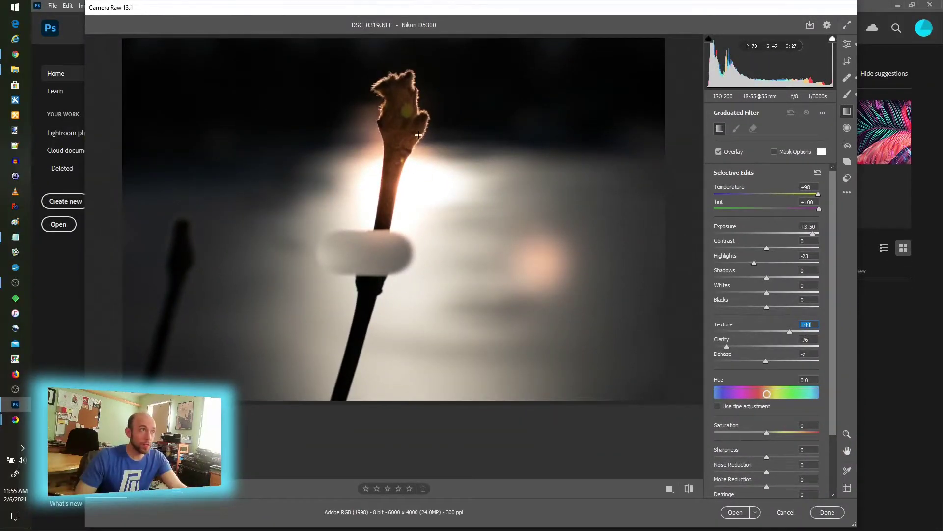
drag(467, 132, 388, 119)
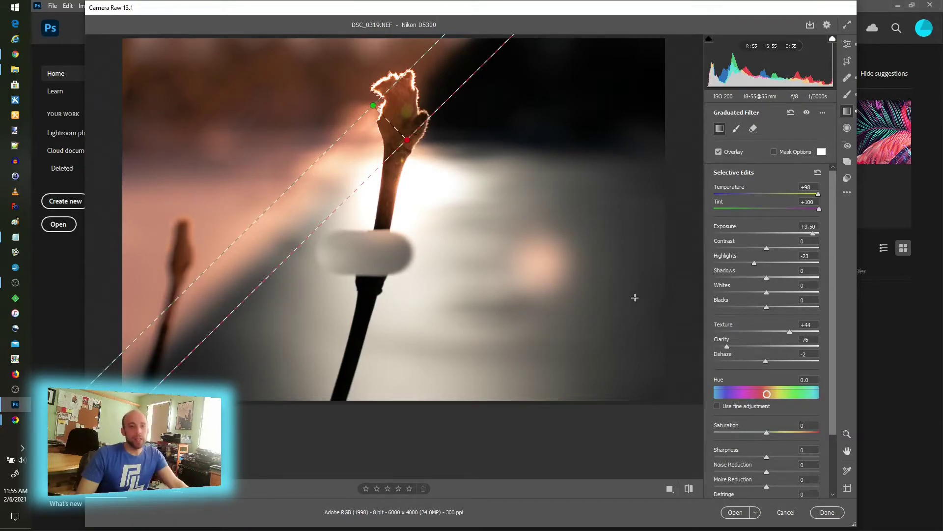
click(755, 512)
click(684, 457)
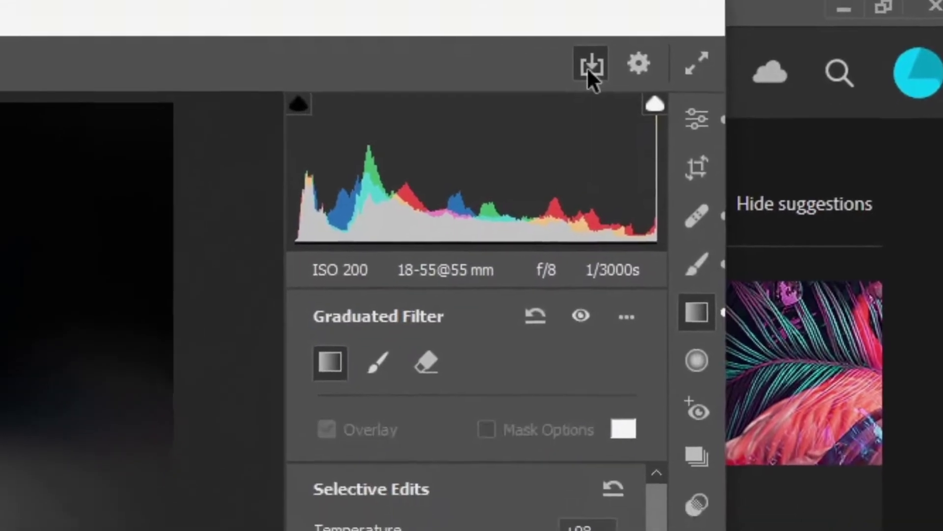
click(596, 104)
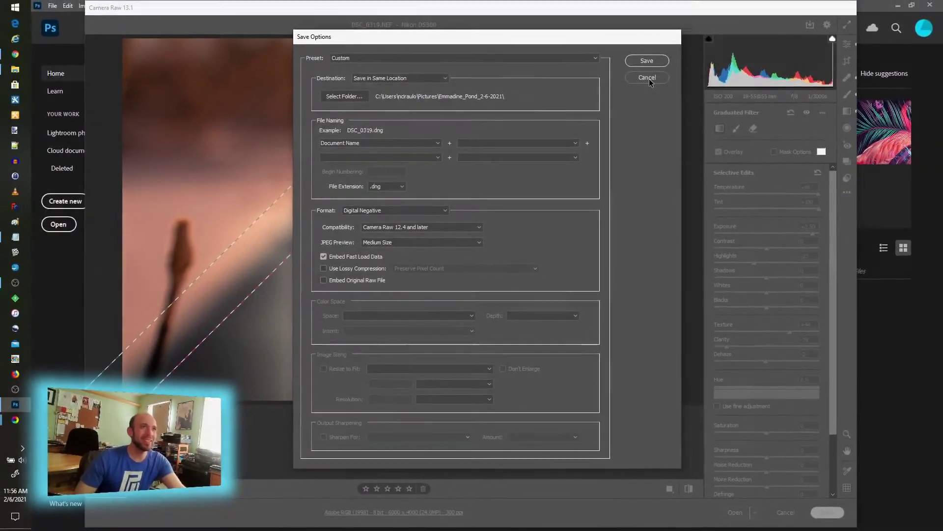
click(659, 74)
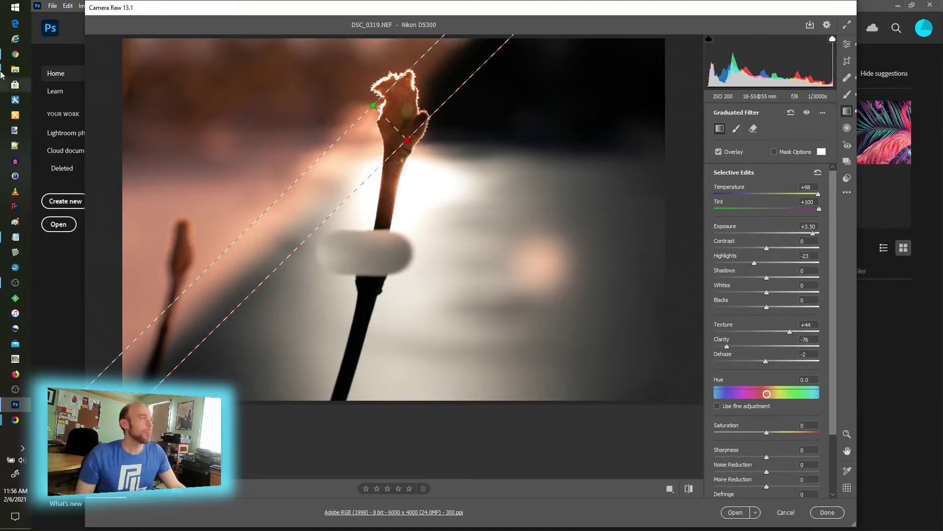
- Switch to RawTherapee and look through the Detail, Color and Advanced tabs
click(16, 420)
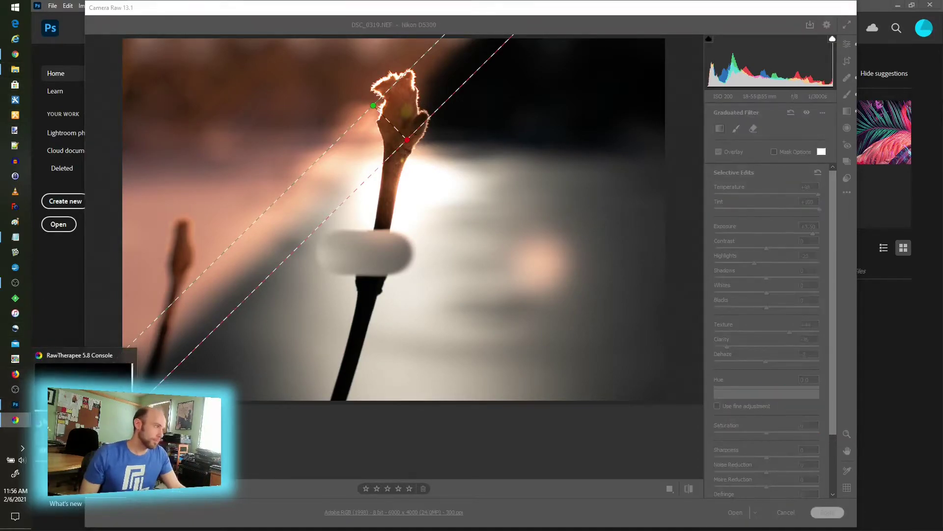
click(16, 420)
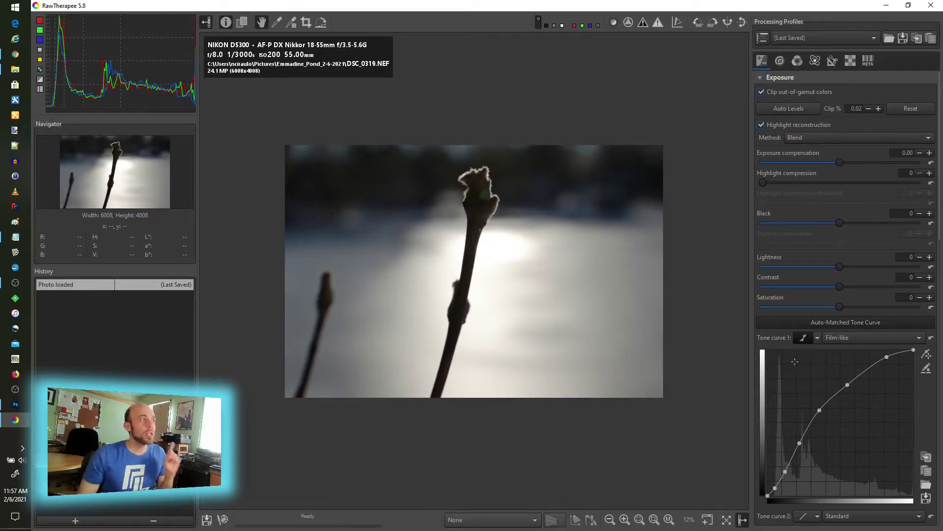
click(779, 63)
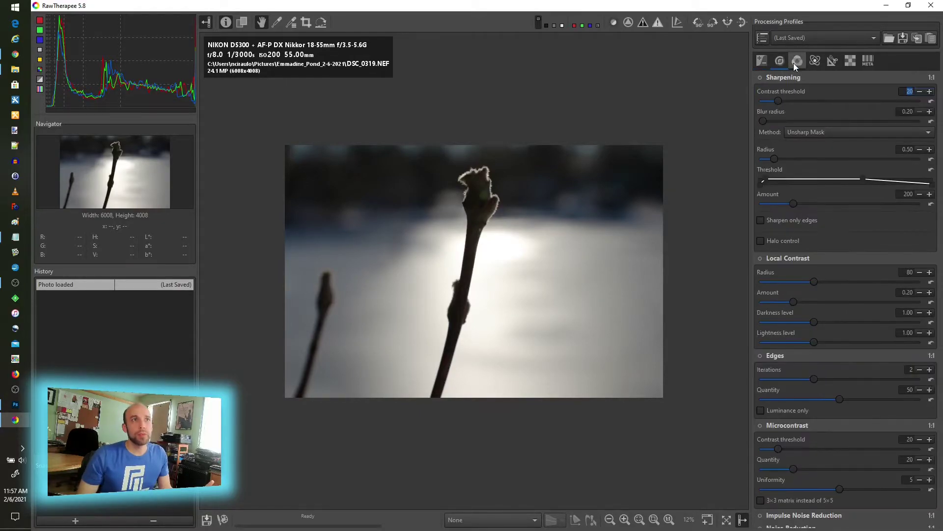
click(797, 62)
click(816, 61)
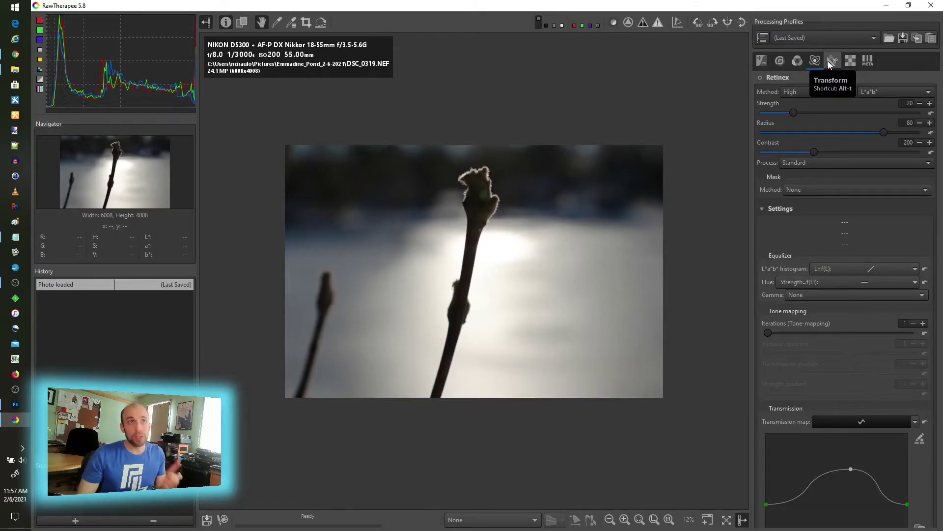
- Return to the Exposure tab and collapse and re-expand the Exposure section
click(767, 61)
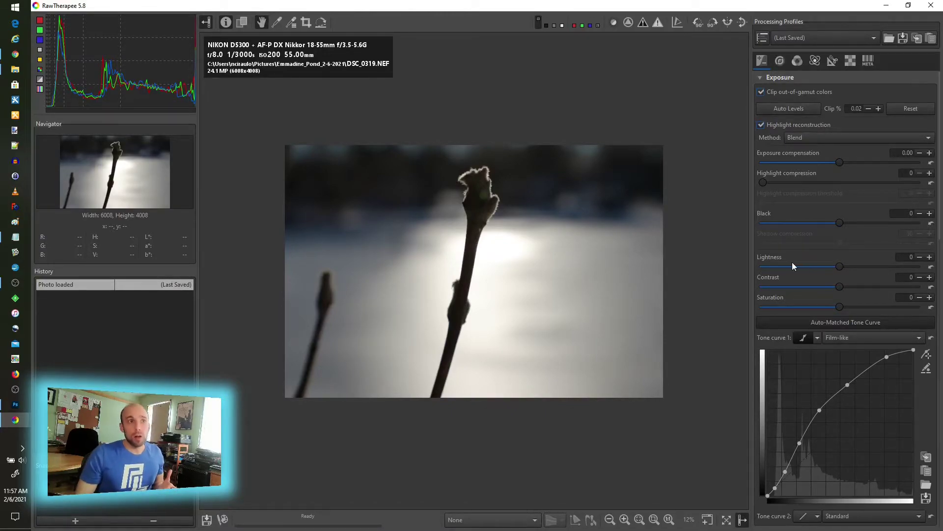
scroll(834, 357, down, 5)
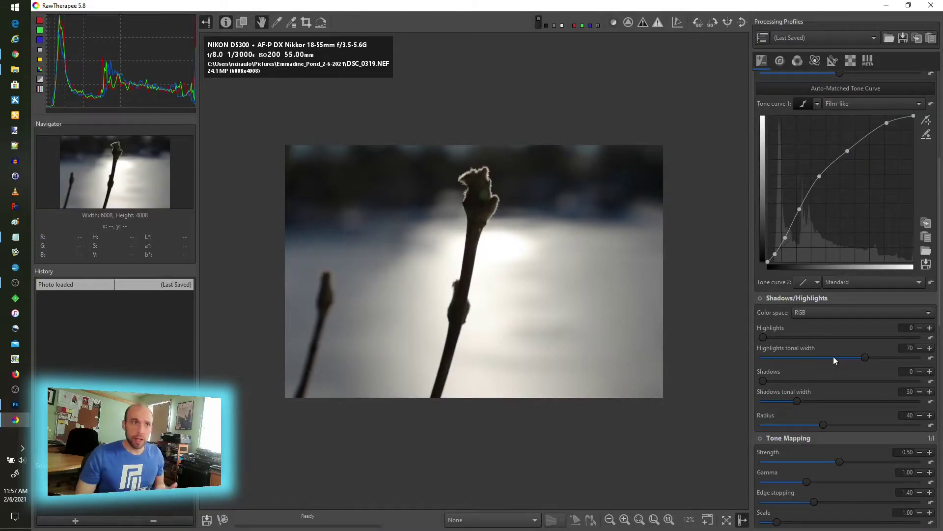
scroll(834, 357, down, 4)
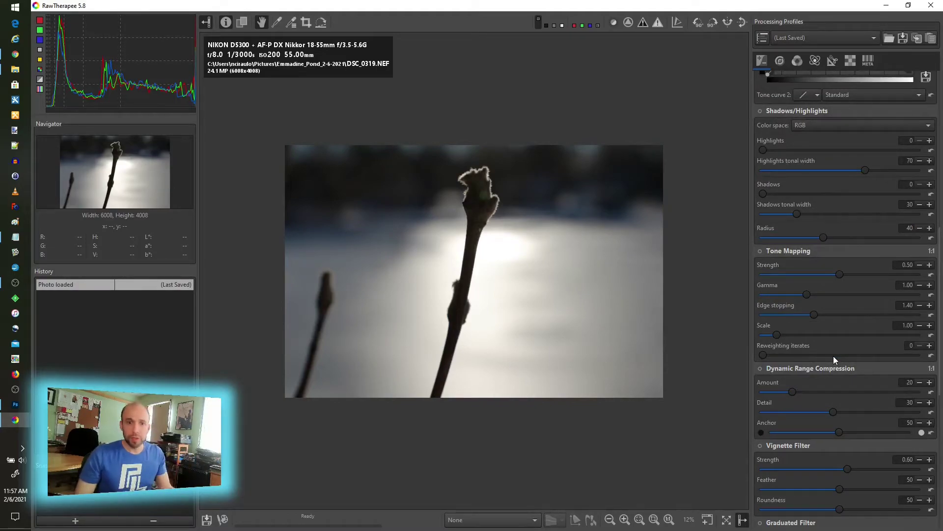
scroll(833, 356, up, 9)
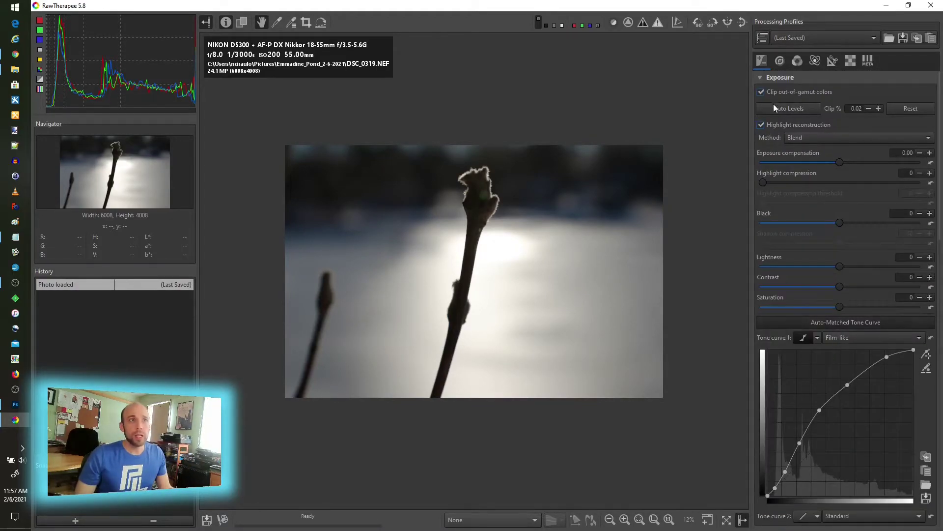
click(760, 77)
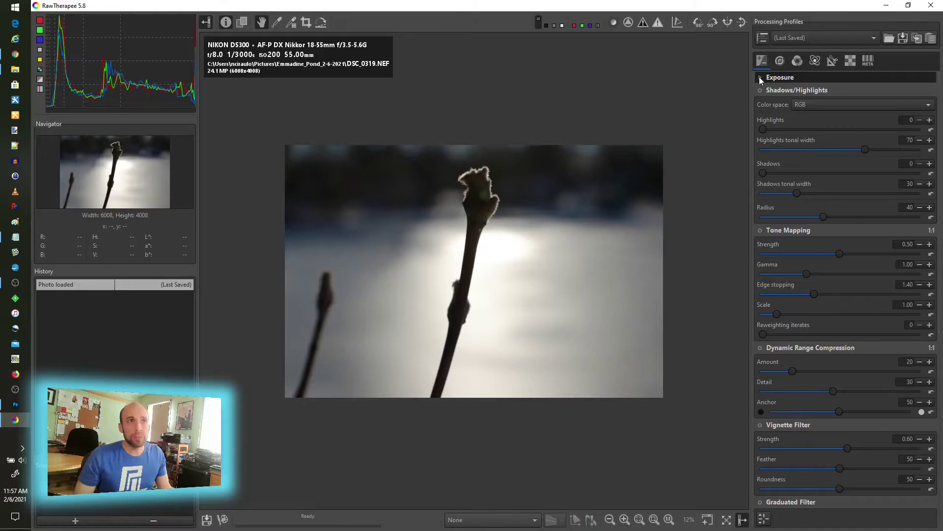
click(760, 77)
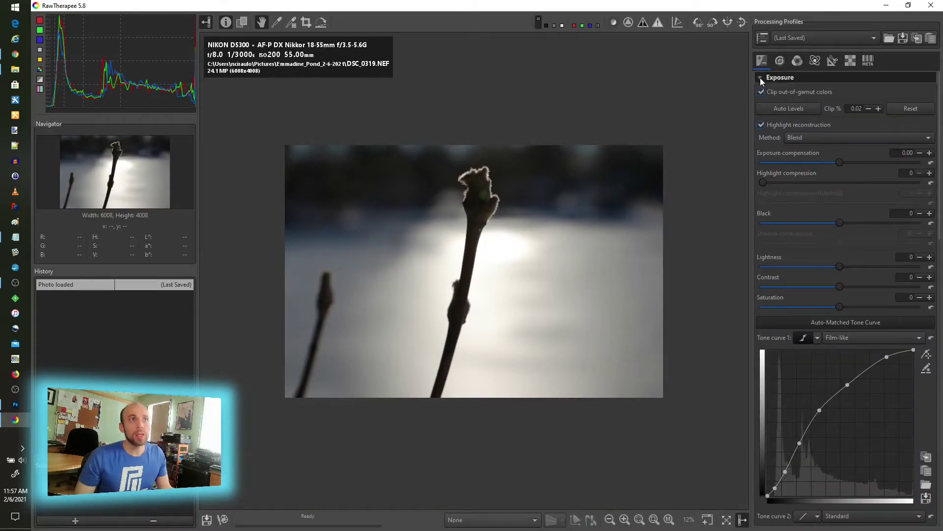
- Try Shadows/Highlights on the twig photo, then leave it switched off
click(760, 78)
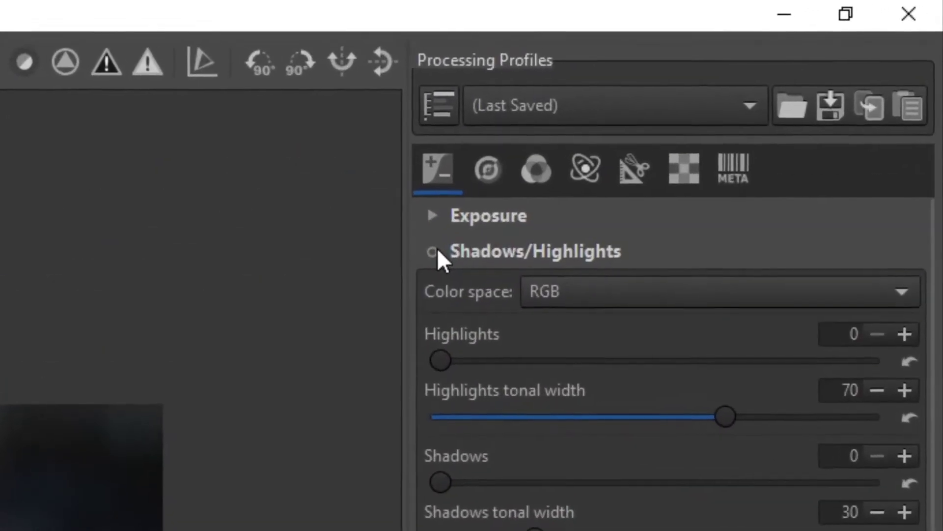
click(433, 252)
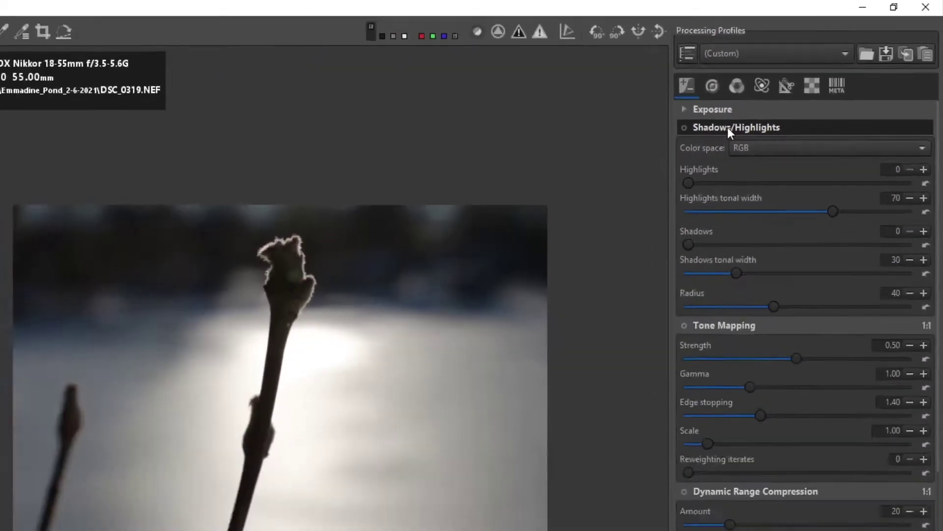
click(522, 249)
click(522, 249)
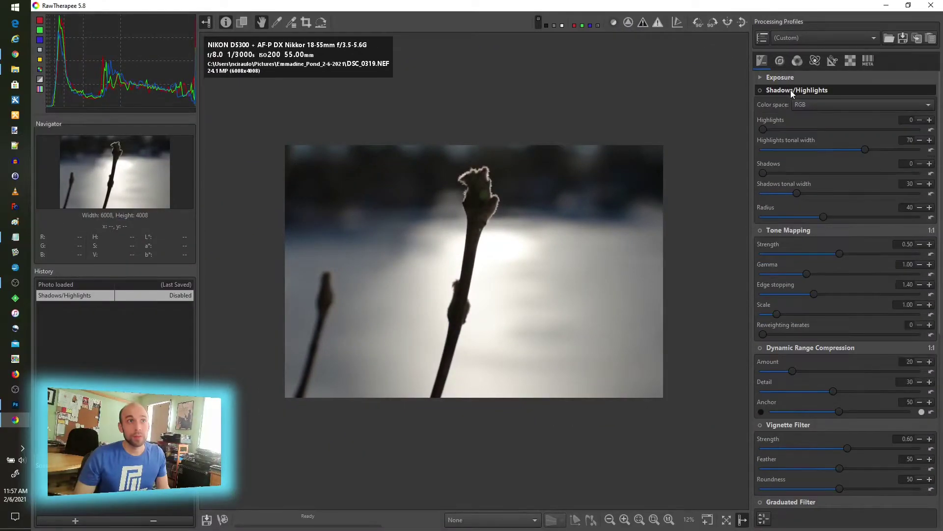
click(791, 90)
click(792, 90)
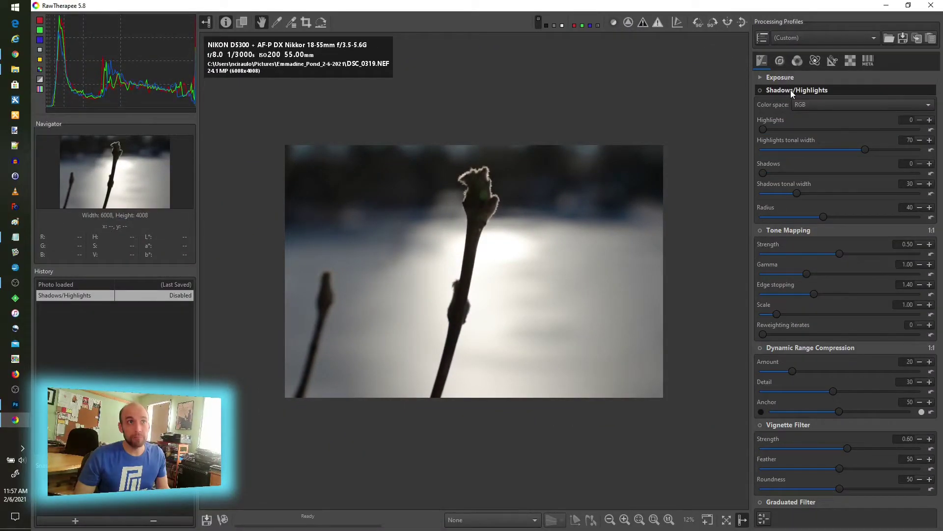
click(760, 78)
click(760, 78)
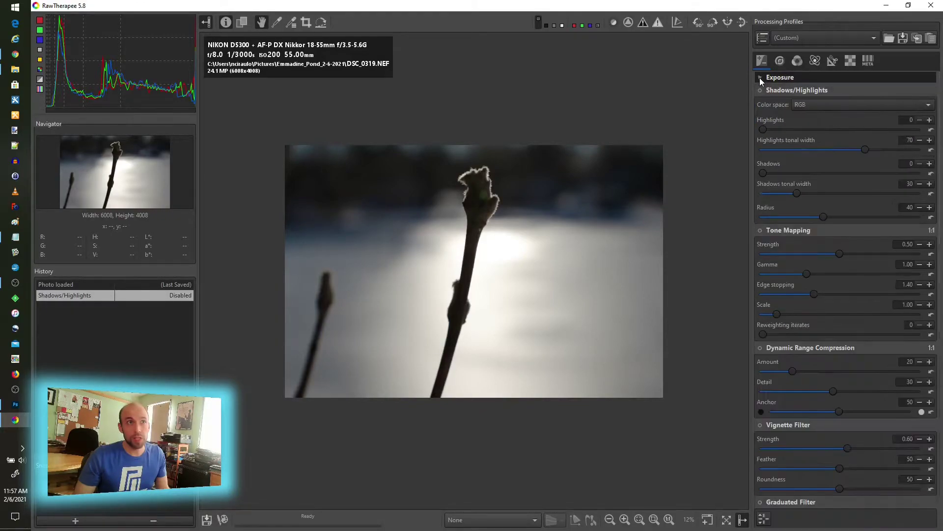
click(791, 91)
click(791, 91)
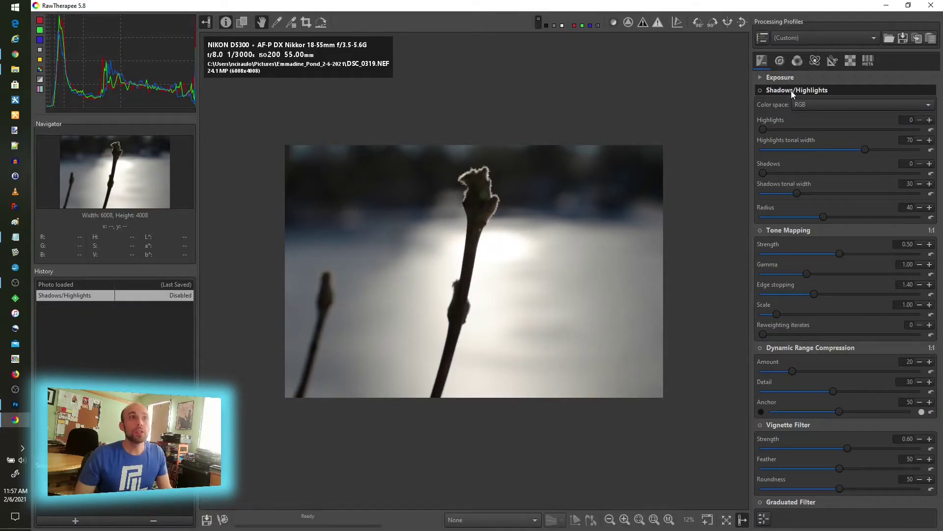
click(761, 91)
click(760, 91)
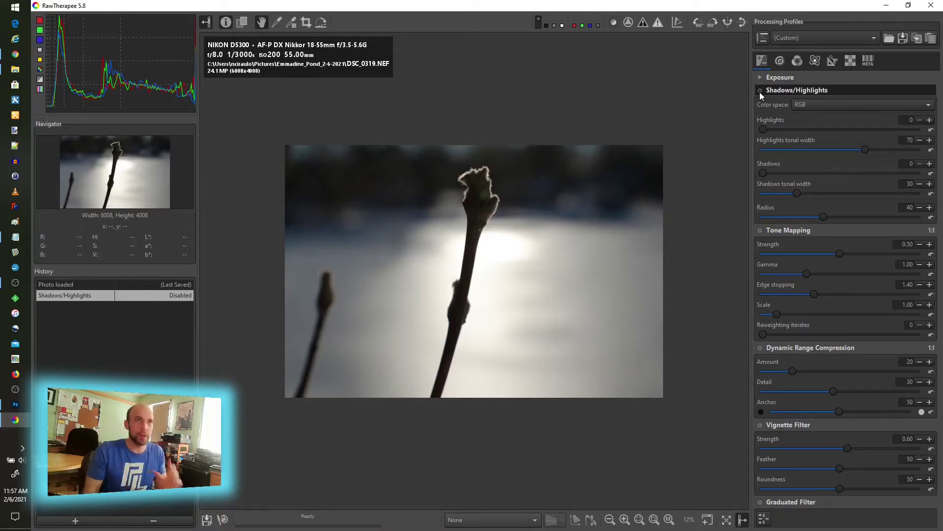
- Enable Tone Mapping and set its Strength to 0.99
click(760, 231)
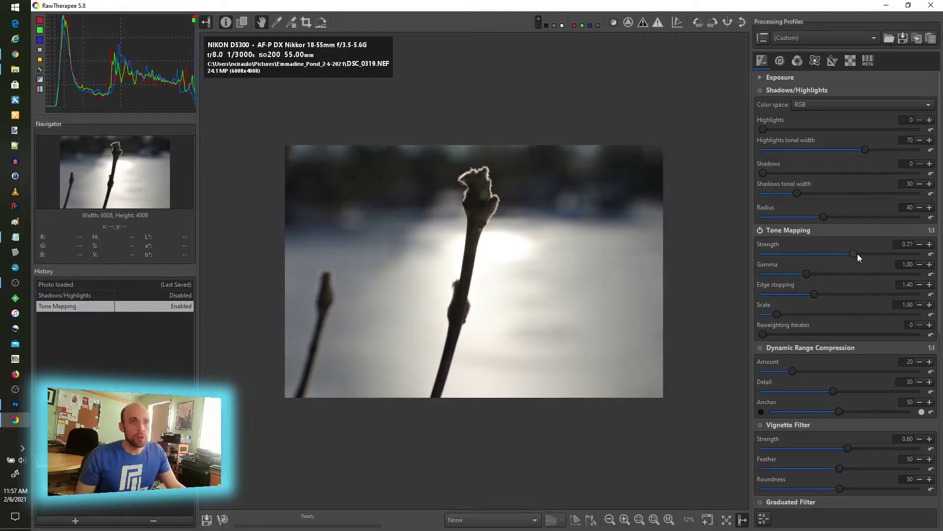
drag(859, 253, 868, 255)
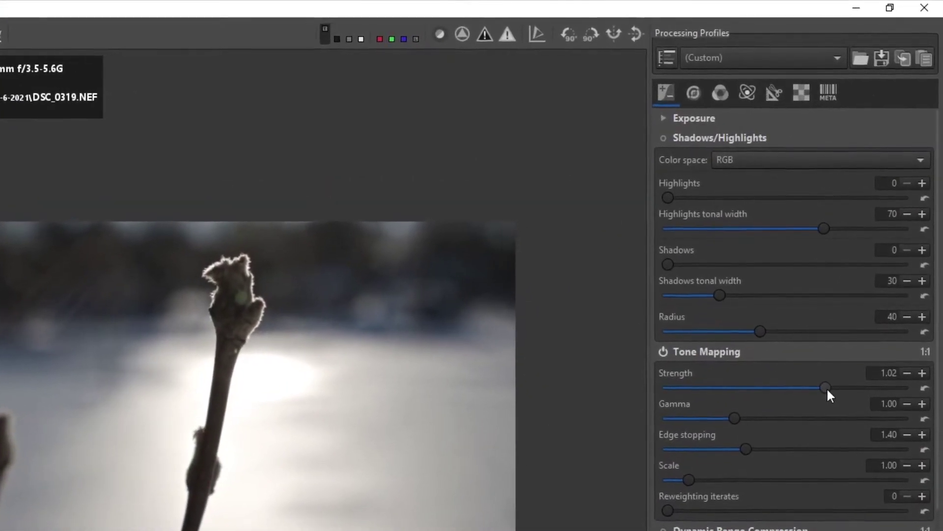
mouse_move(827, 391)
mouse_down()
mouse_move(853, 391)
mouse_move(824, 388)
mouse_up()
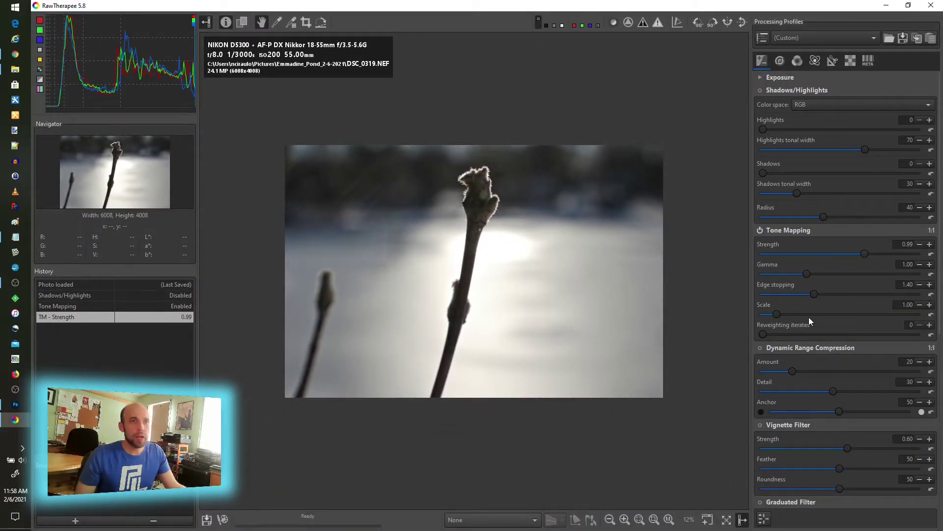
- Enable the Vignette Filter with Strength 2.45 and Feather 79 to darken the twig photo's corners
scroll(794, 332, down, 3)
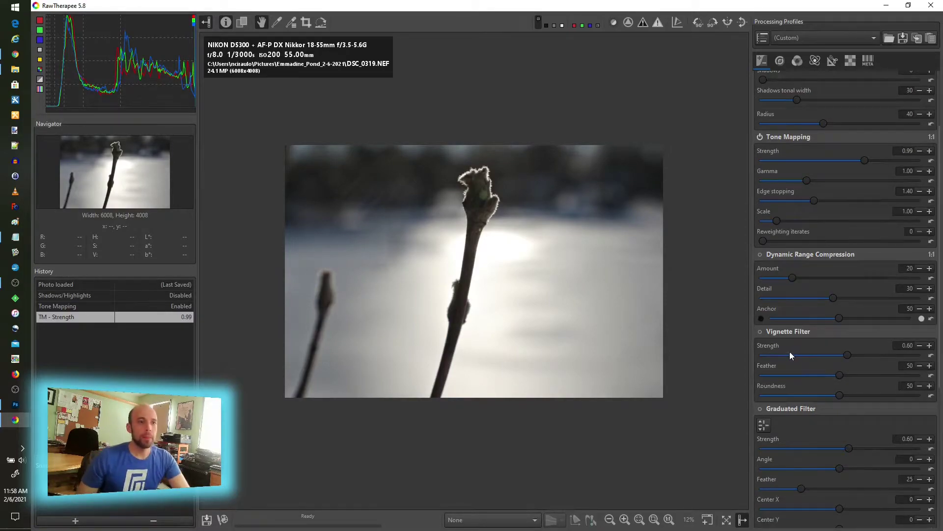
click(761, 332)
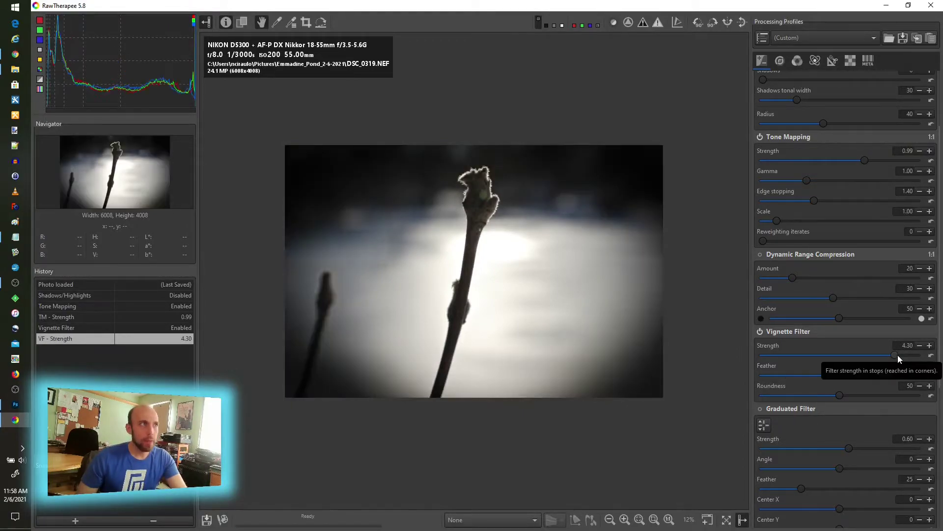
drag(897, 355, 874, 353)
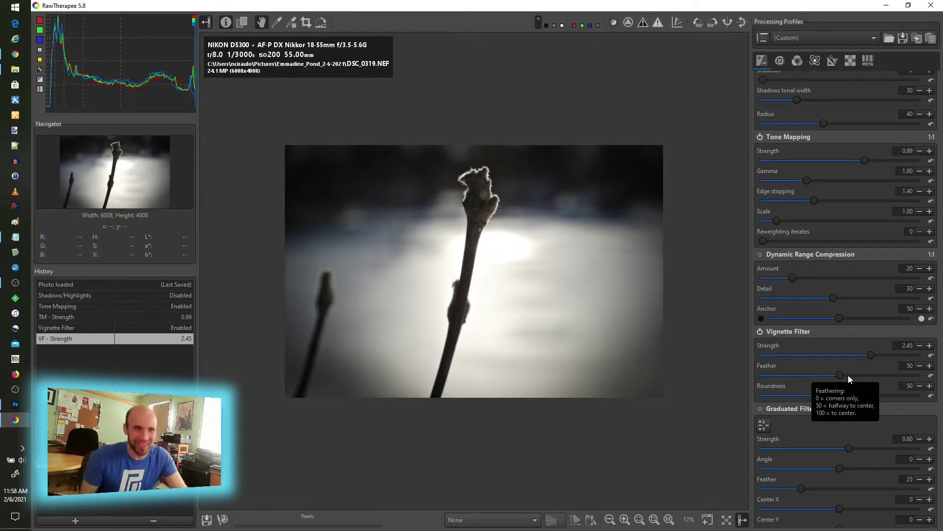
drag(841, 375, 869, 376)
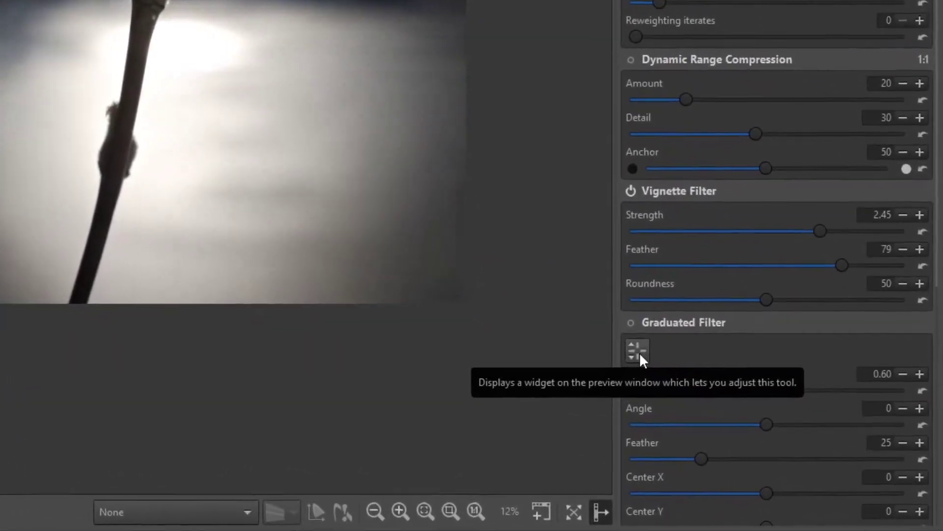
- Place an angled Graduated Filter on the preview (Strength 0.60, Angle 30, Feather 16)
click(638, 350)
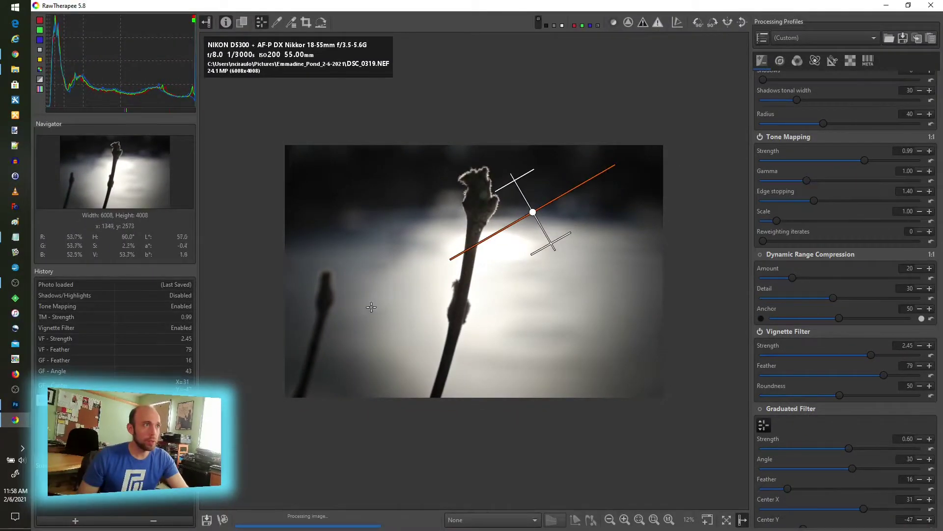
scroll(893, 249, up, 3)
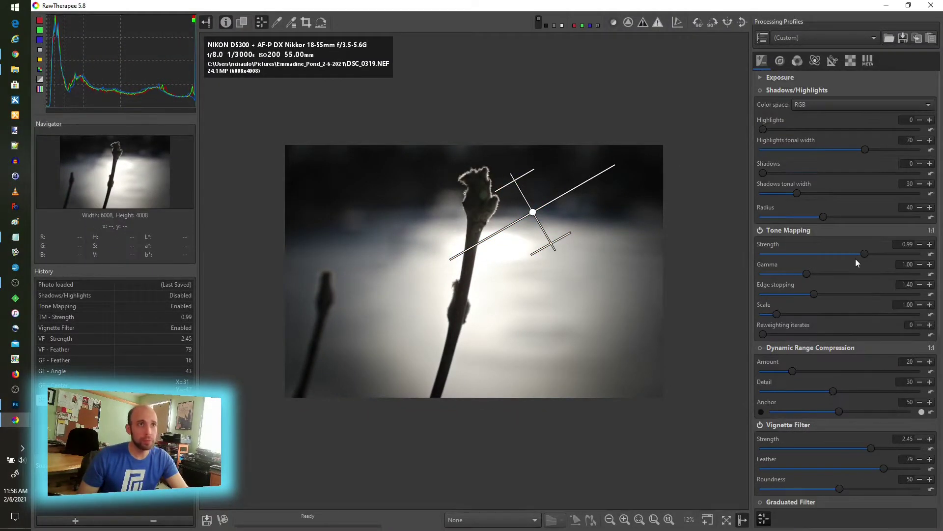
scroll(809, 275, down, 10)
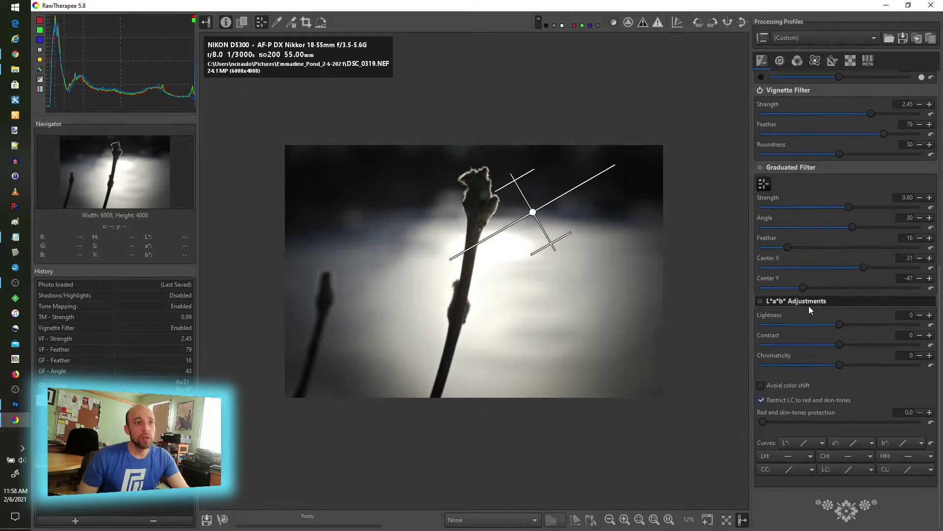
- Enable L*a*b* Adjustments and shape an Equalizer LH curve, lowering reds and adjusting green, yellow and cyan hues
click(759, 302)
click(811, 456)
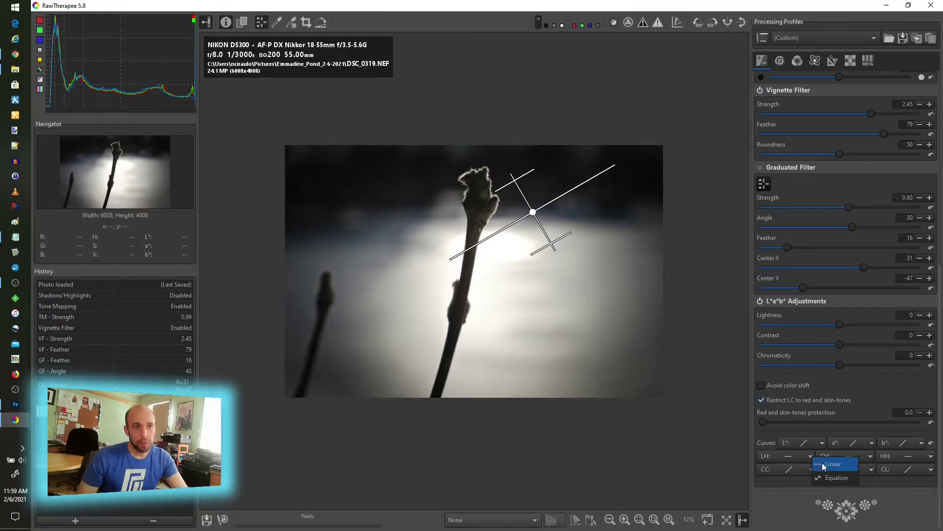
click(828, 477)
scroll(863, 471, down, 3)
scroll(862, 471, down, 2)
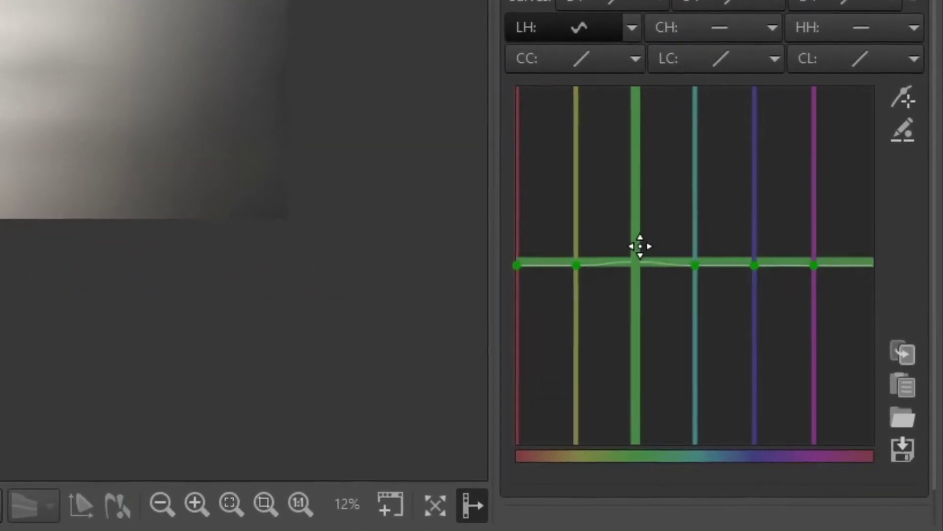
mouse_move(640, 239)
mouse_down()
mouse_move(630, 185)
mouse_move(623, 239)
mouse_up()
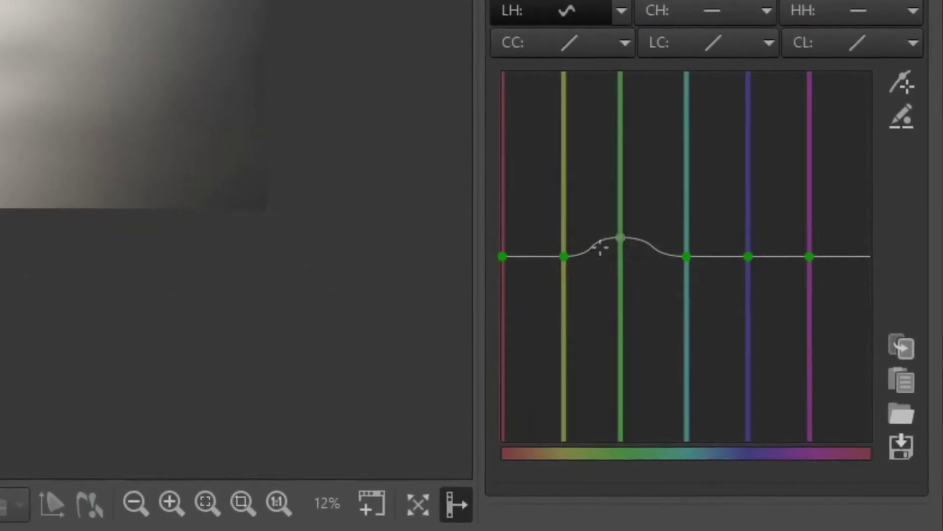
drag(503, 256, 498, 360)
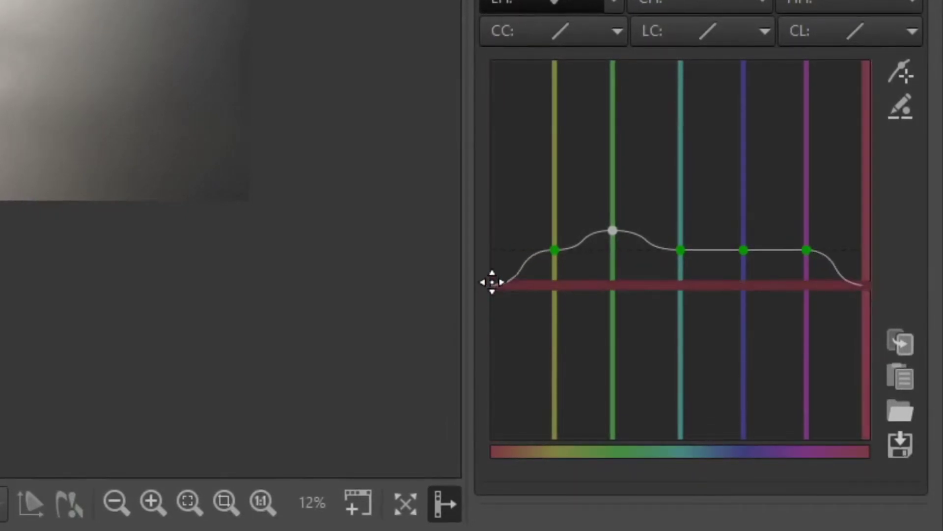
drag(492, 279, 508, 261)
mouse_move(564, 257)
mouse_down()
mouse_move(562, 305)
mouse_move(560, 208)
mouse_move(566, 244)
mouse_up()
drag(688, 258, 698, 202)
- In the Detail tab, enable Haze Removal and lower its Strength to 35
scroll(681, 165, up, 5)
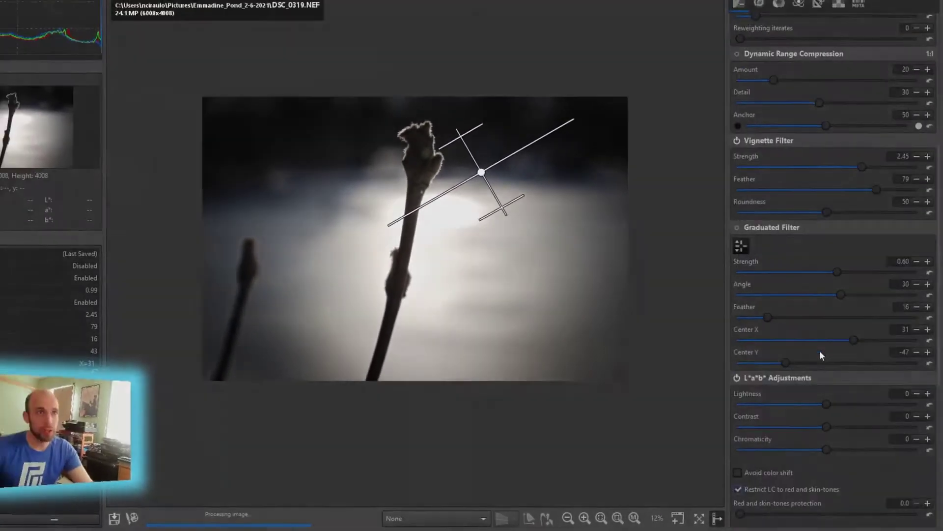
key(alt+d)
scroll(857, 303, down, 10)
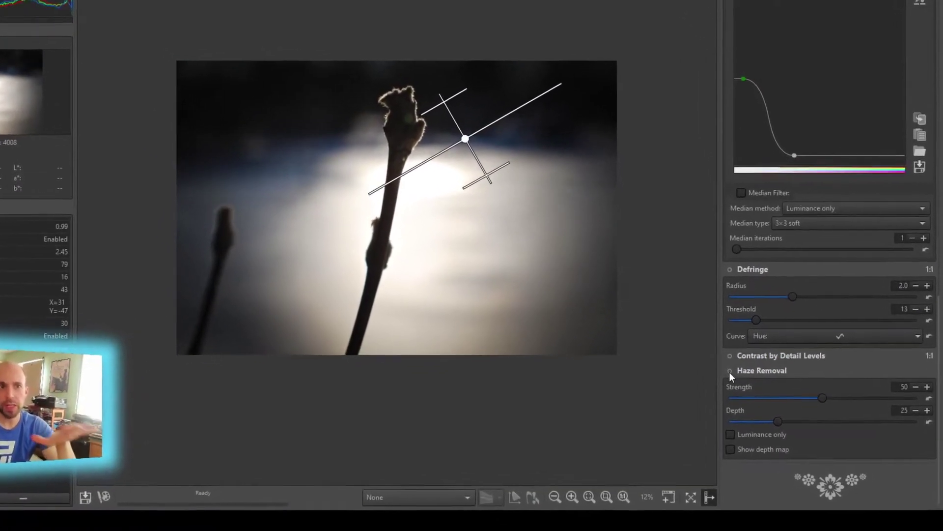
click(729, 369)
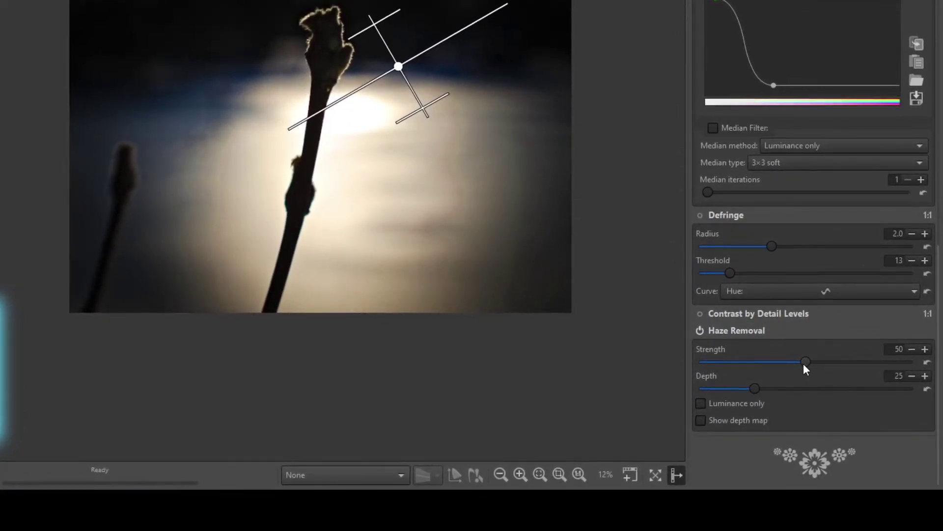
drag(804, 364, 788, 388)
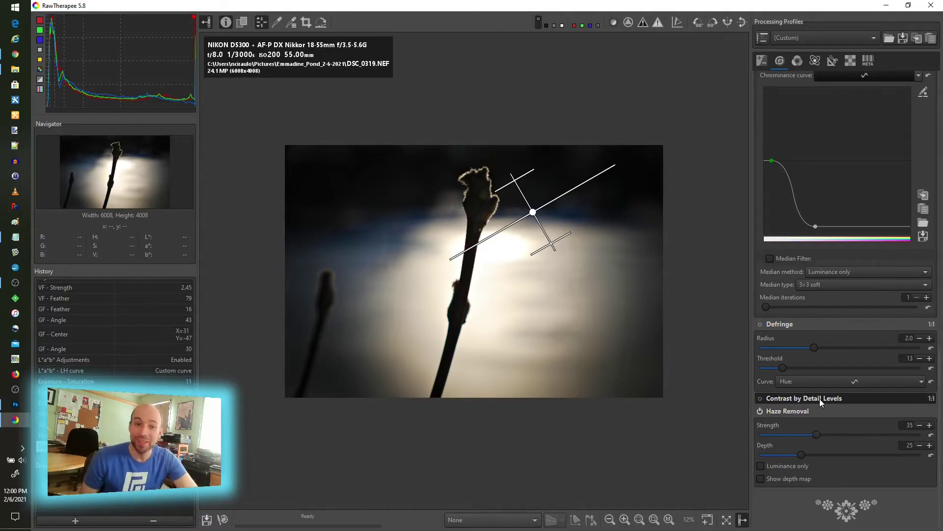
- In the Color tab, enable Soft Light and raise its Strength to 52
click(797, 61)
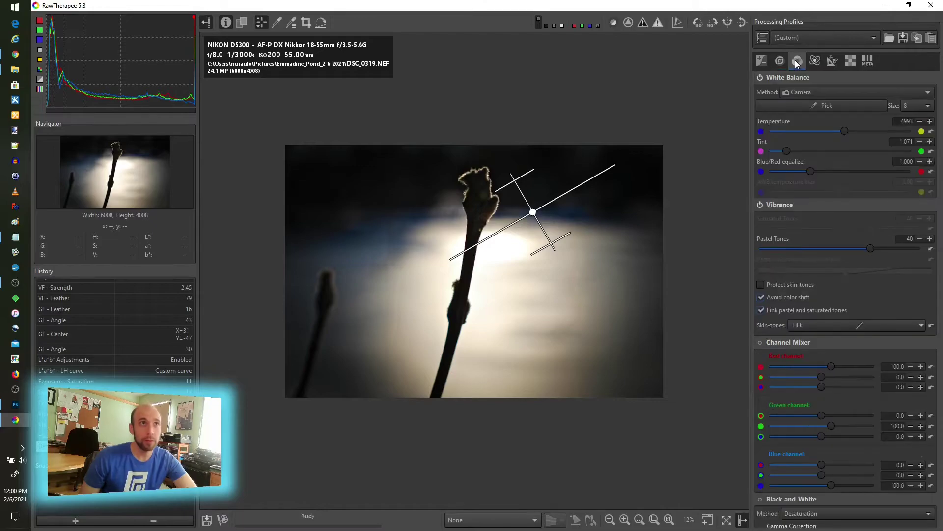
scroll(782, 215, down, 8)
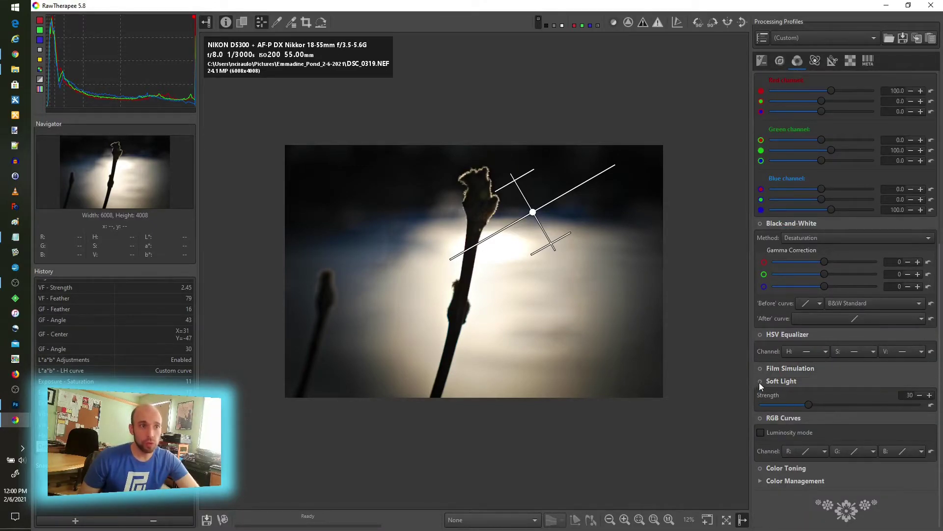
click(759, 382)
drag(810, 405, 844, 400)
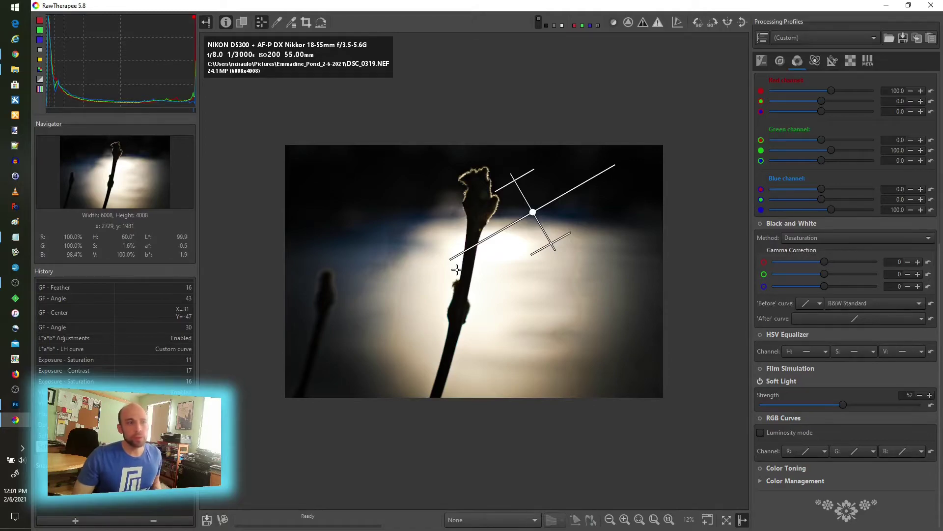
scroll(457, 270, up, 4)
scroll(457, 270, down, 3)
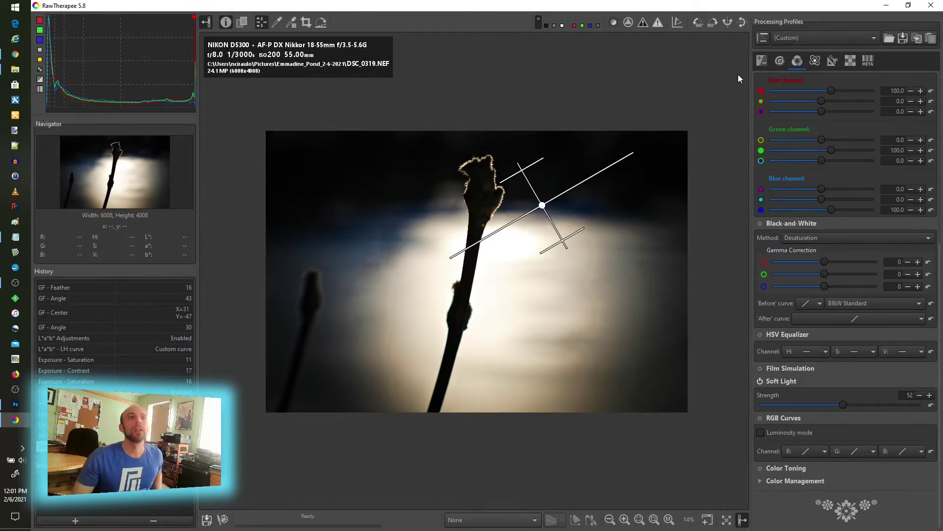
- Show the Transform tab's Profiled Lens Correction and Distortion Correction sections, with the Nikon D5300 profile auto-selected
click(815, 61)
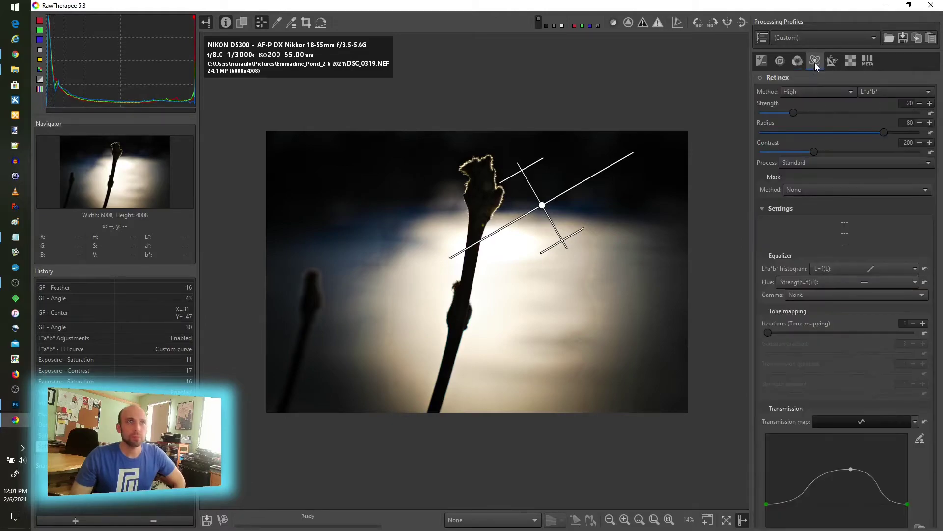
scroll(831, 234, down, 15)
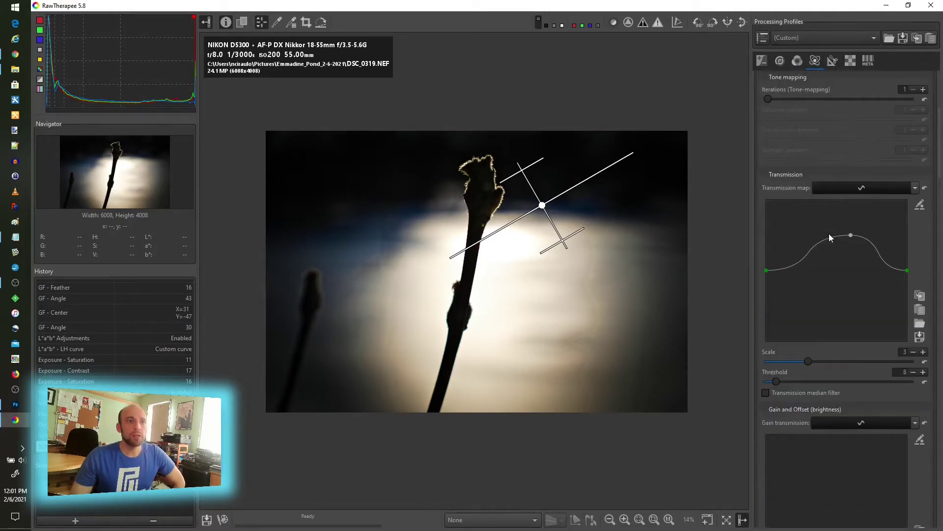
scroll(829, 234, down, 12)
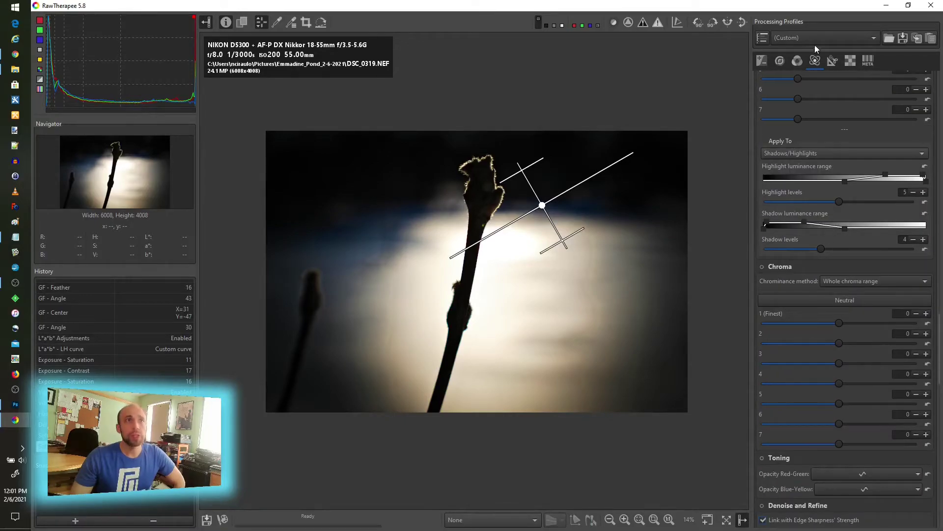
click(834, 63)
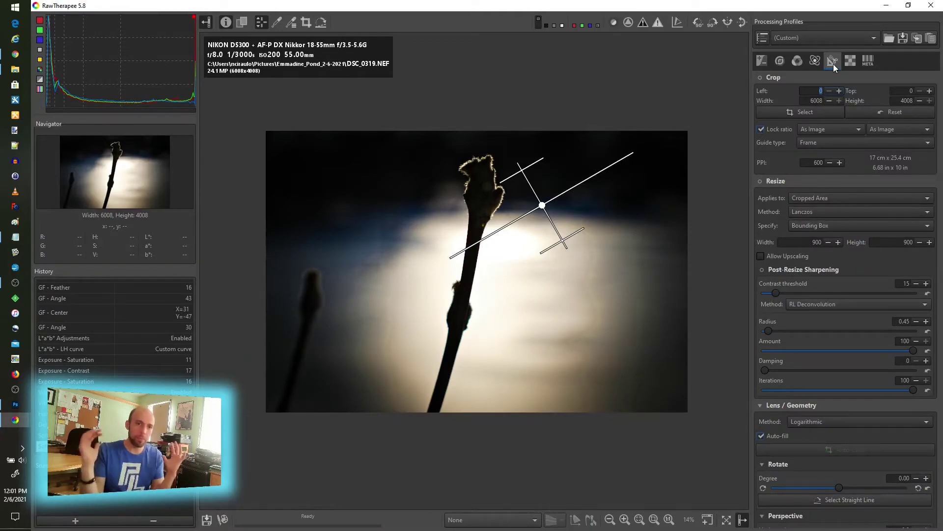
scroll(802, 232, down, 8)
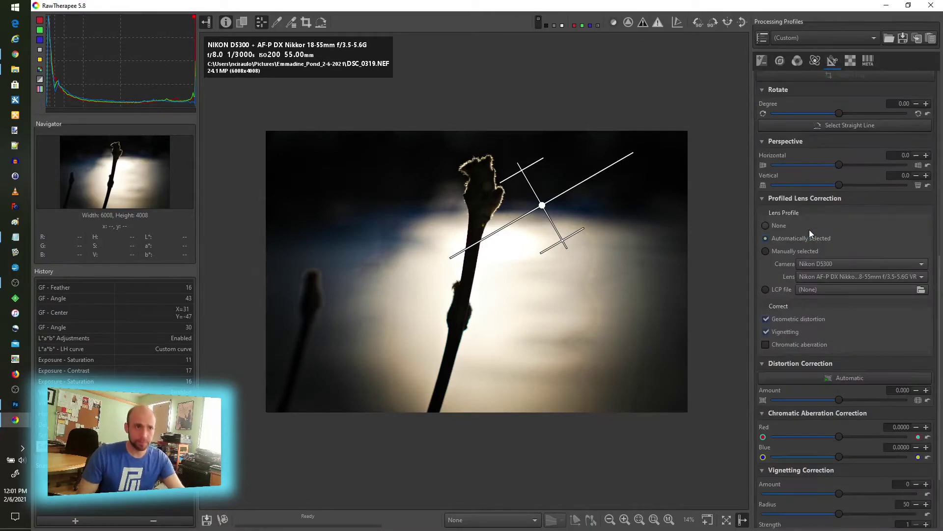
scroll(809, 229, up, 8)
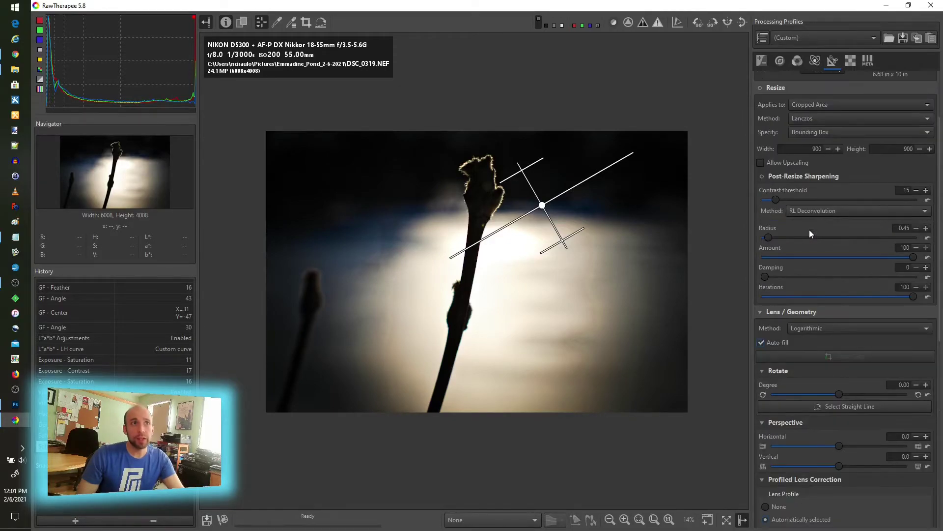
scroll(810, 229, down, 10)
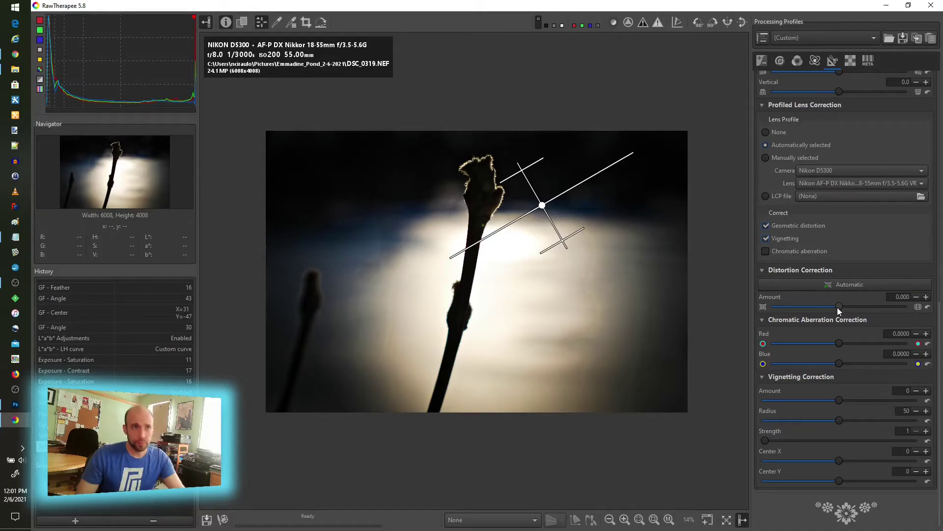
- Try stronger negative and positive Distortion Correction amounts, settling on -0.189
drag(838, 308, 824, 308)
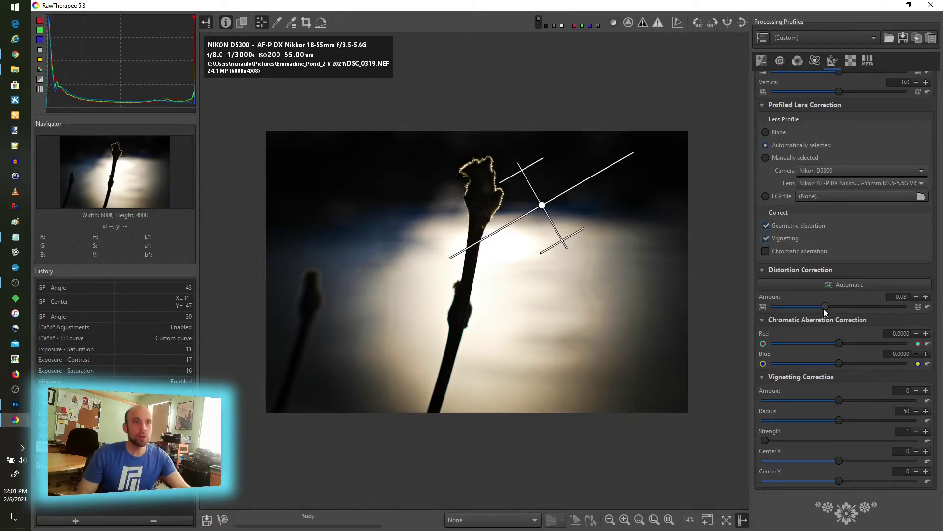
drag(824, 309, 809, 308)
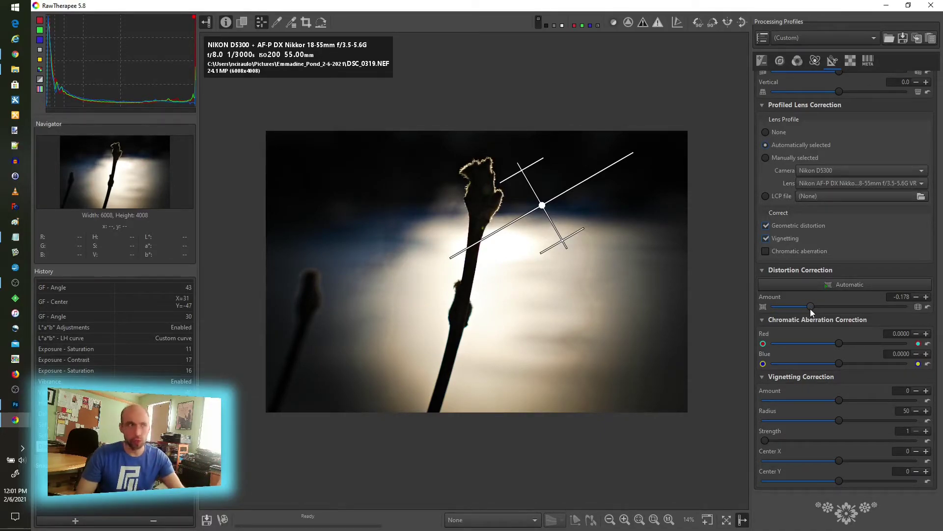
drag(809, 308, 801, 306)
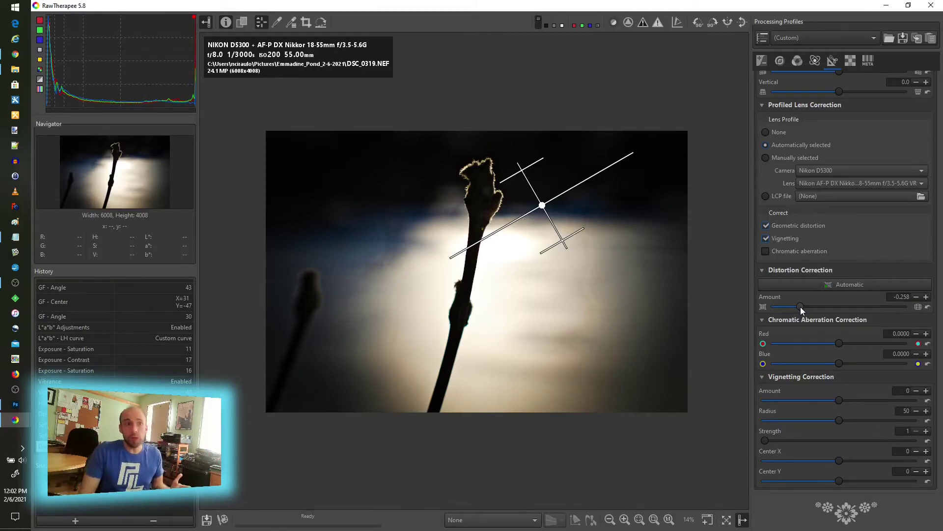
drag(801, 307, 871, 304)
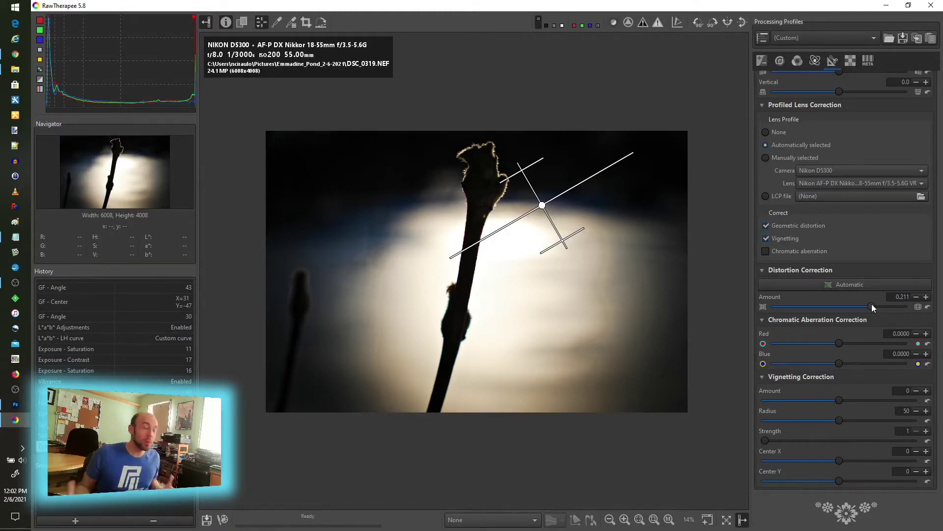
drag(871, 305, 812, 308)
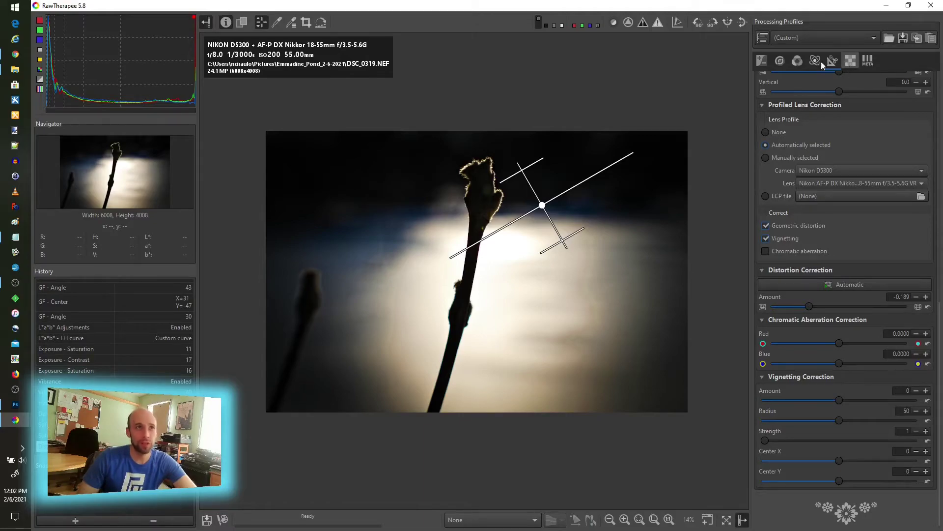
- Capture the colour edit, including the -0.189 distortion correction, as Snapshot 1
click(761, 61)
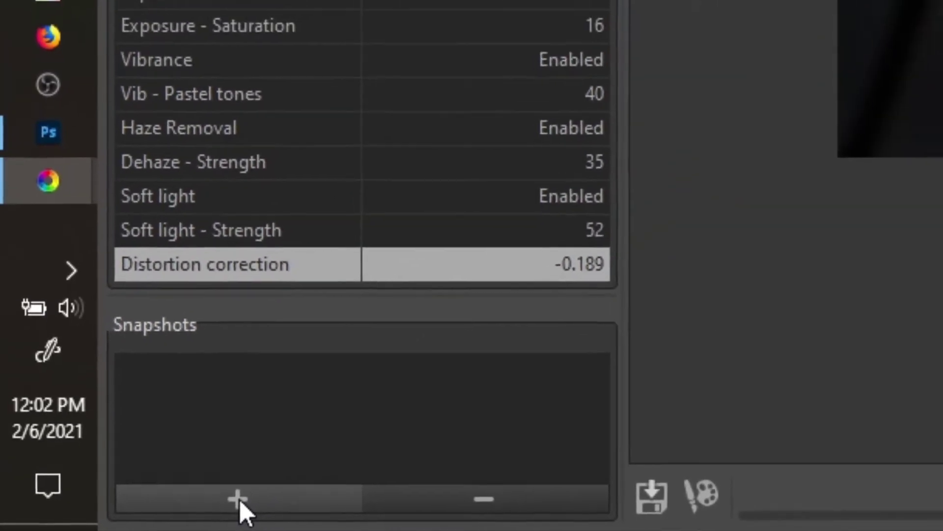
click(278, 494)
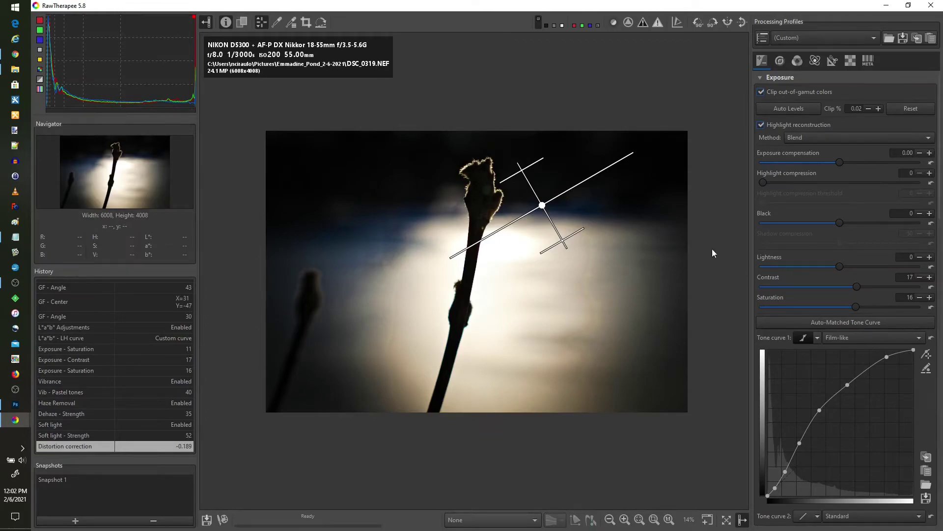
- Set Pastel Tones to -100, enable Black-and-White, and save this version as Snapshot 2
click(796, 61)
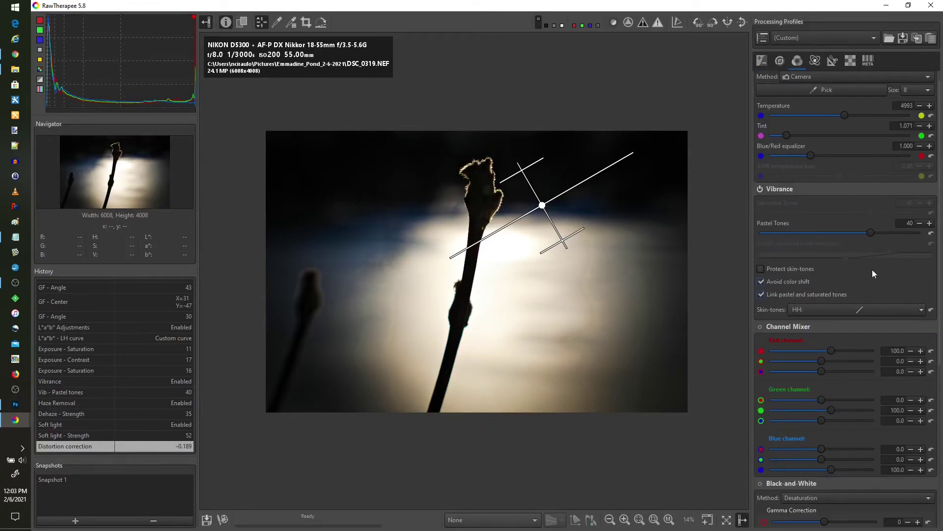
drag(869, 232, 737, 233)
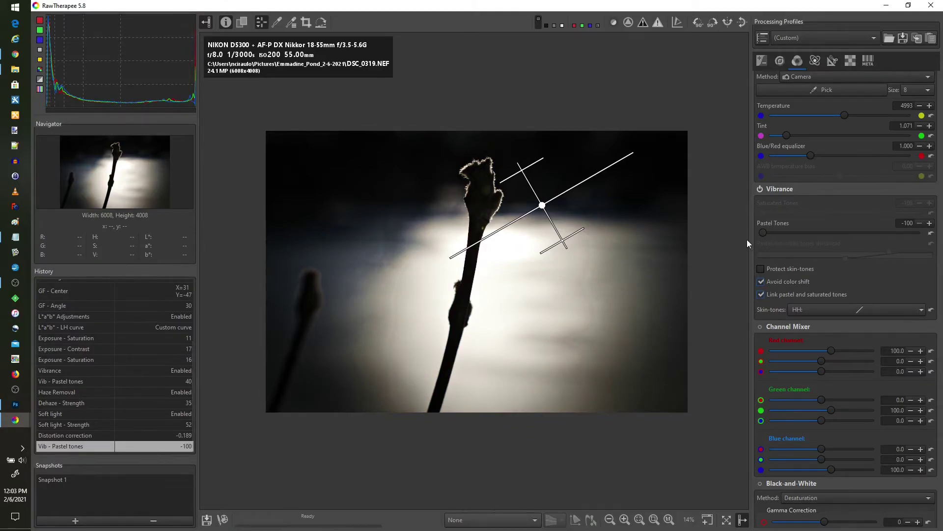
click(762, 61)
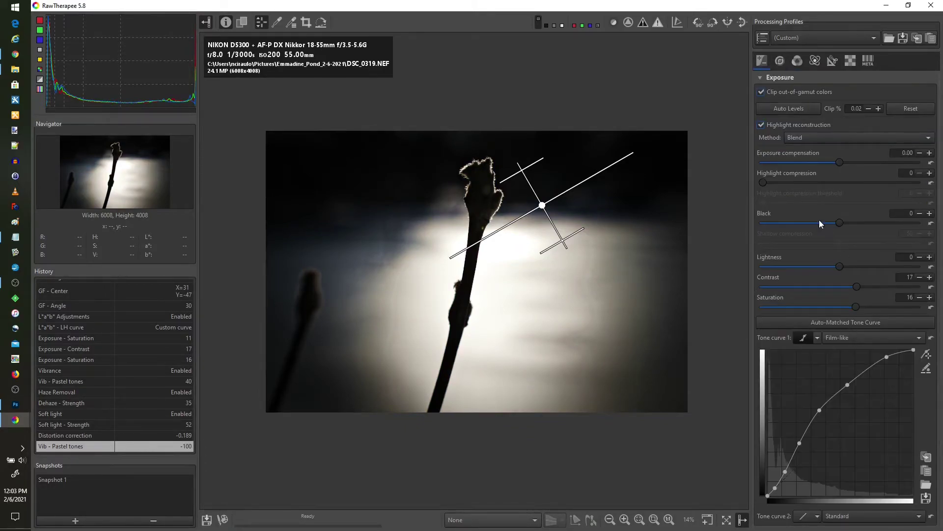
click(815, 60)
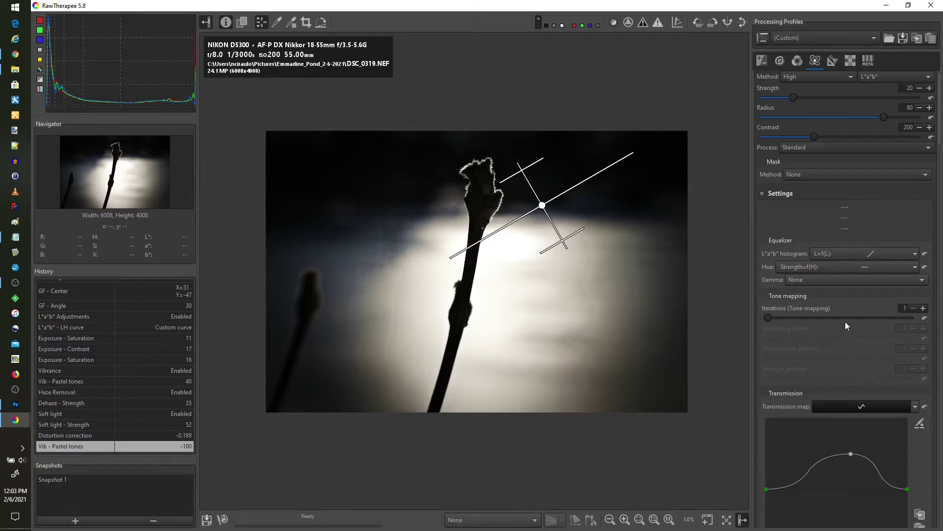
click(797, 60)
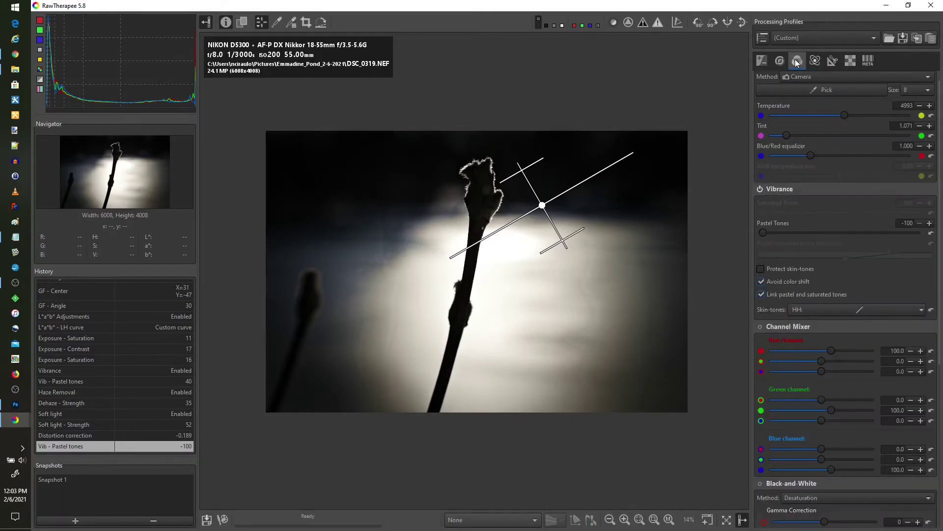
scroll(781, 329, down, 4)
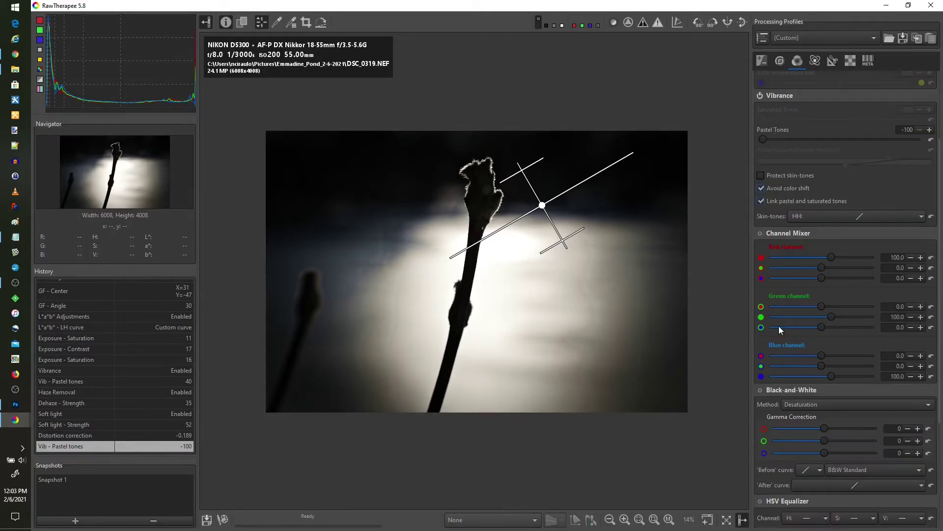
click(761, 391)
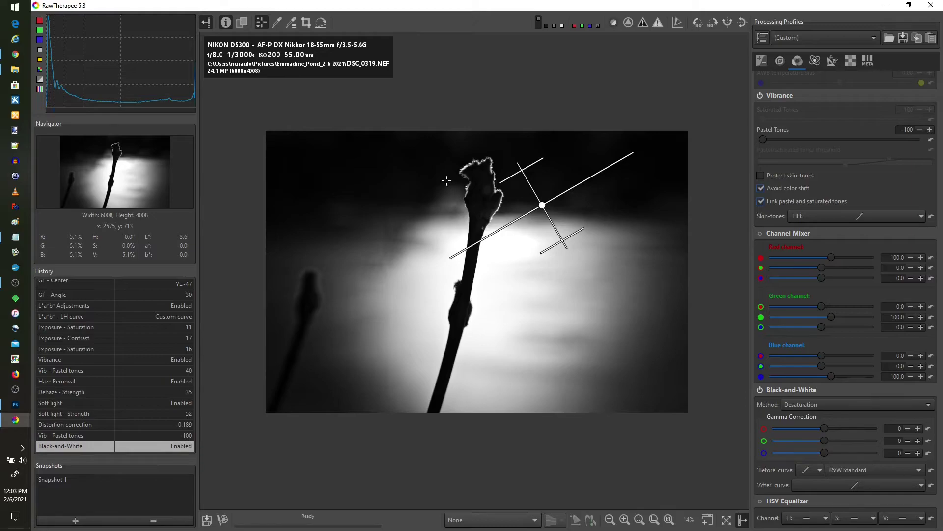
click(86, 522)
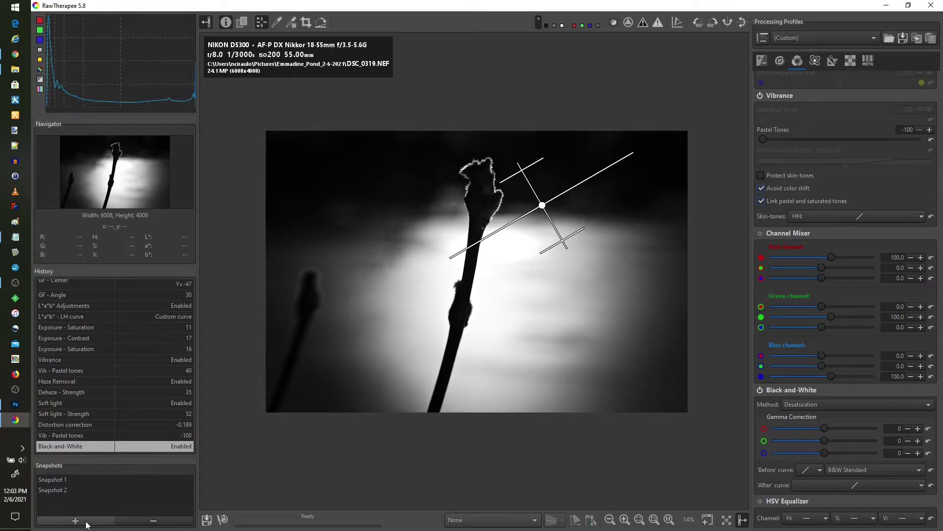
- Switch between Snapshot 1 and the black-and-white Snapshot 2, ending on colour Snapshot 1
click(52, 479)
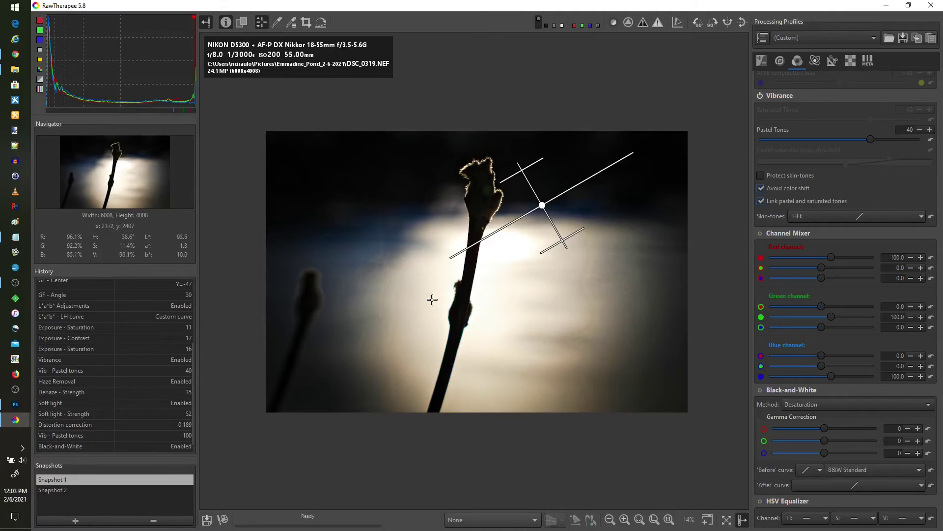
click(62, 490)
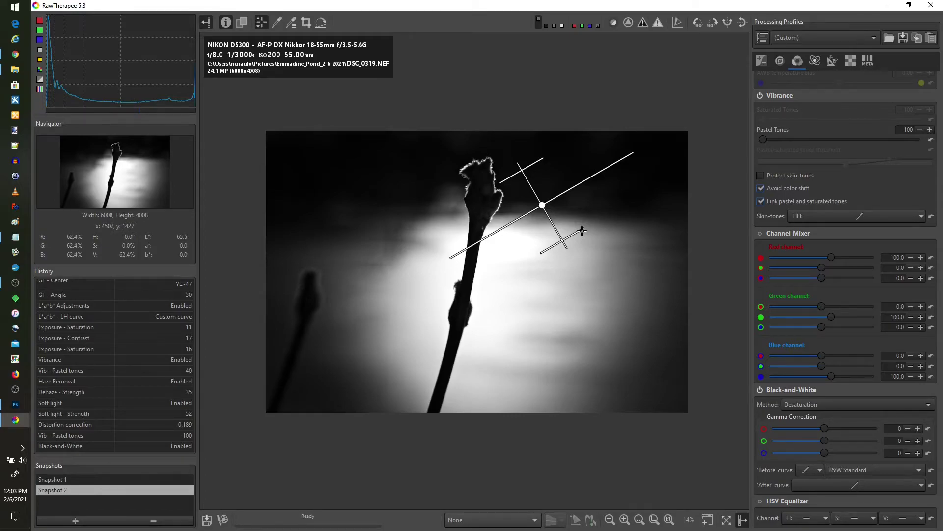
click(67, 478)
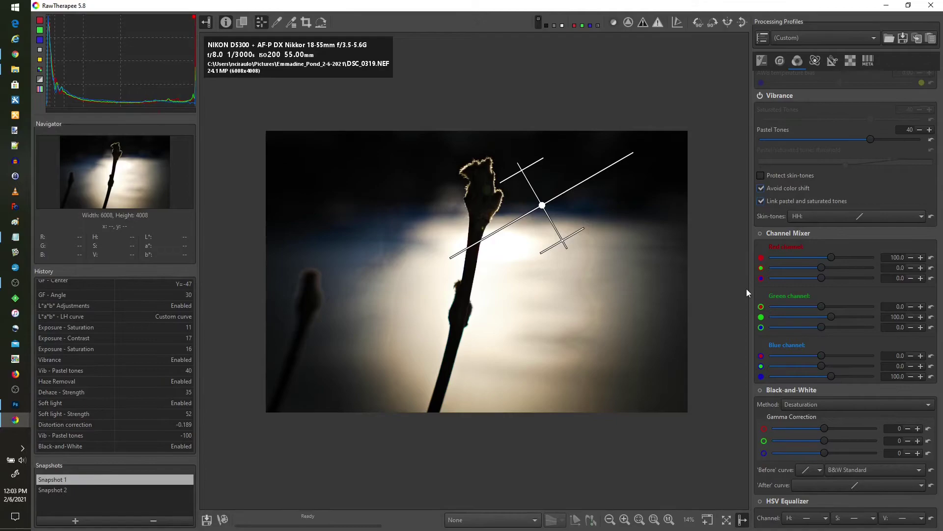
click(832, 60)
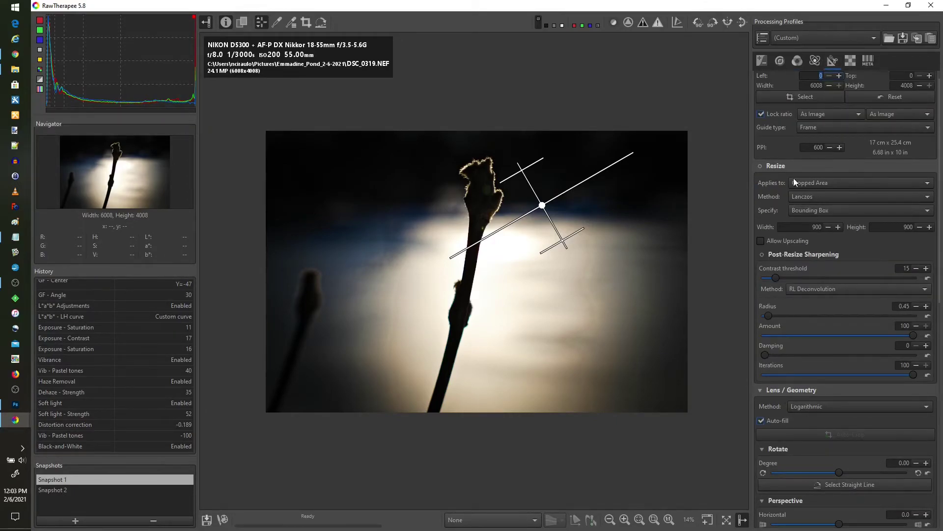
- Lower Exposure compensation to -1.97 and save this darker version as Snapshot 3
click(762, 61)
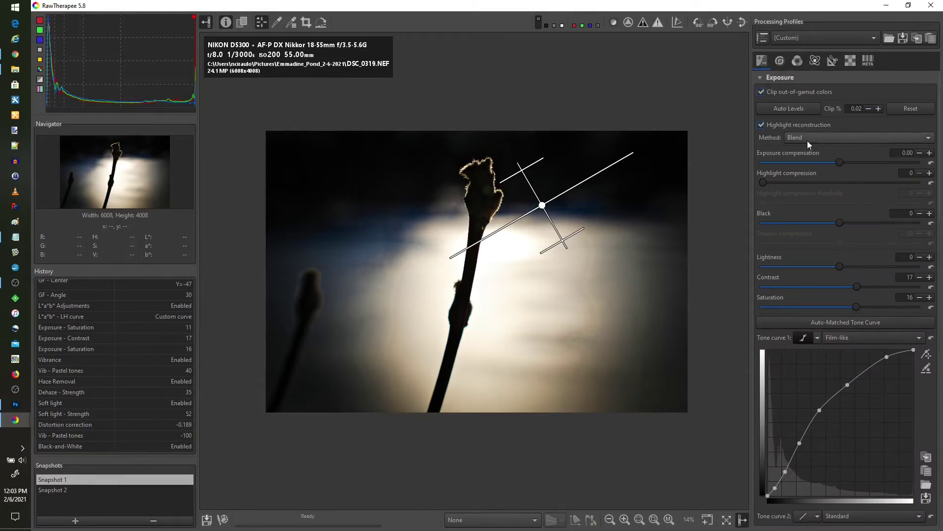
drag(841, 162, 804, 164)
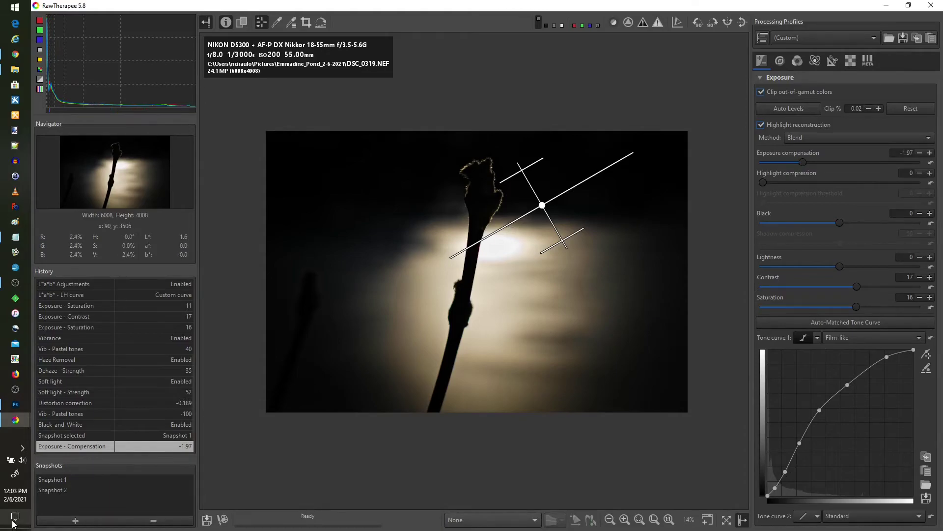
click(61, 521)
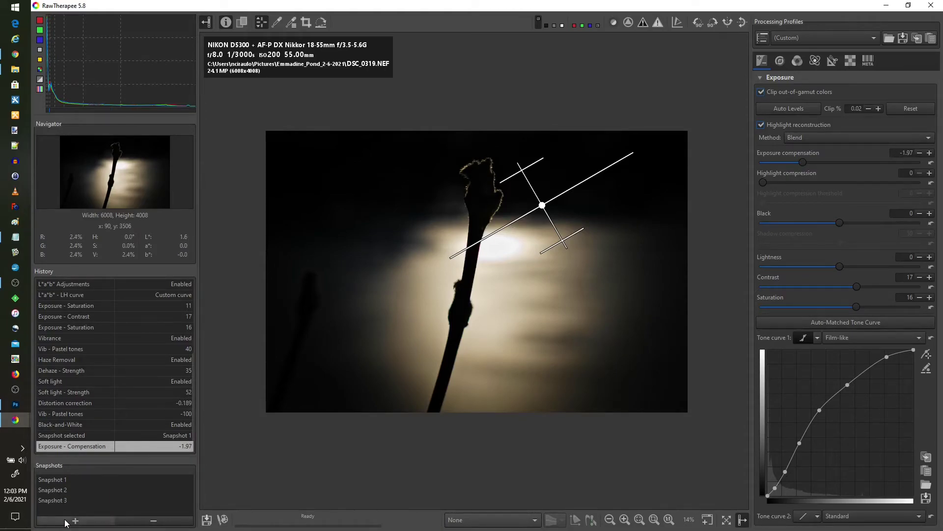
- Flip through Snapshots 1, 2 and 3, finishing on Snapshot 1
click(61, 480)
click(61, 489)
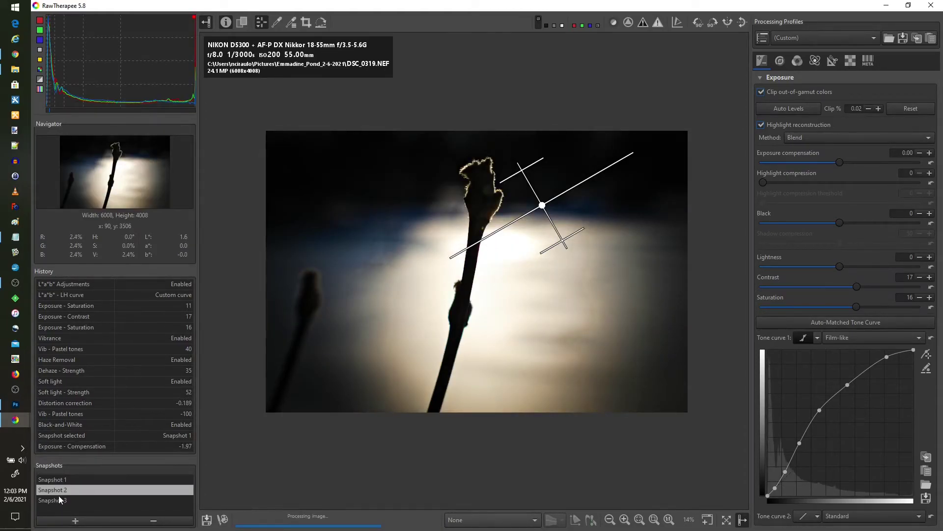
click(55, 500)
click(52, 479)
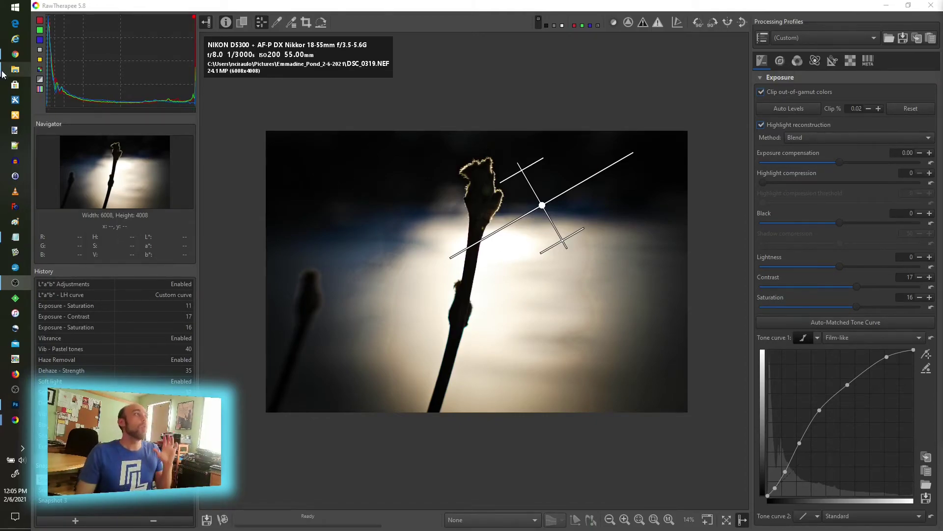
- Bring up the twig photo in Camera Raw with its warm graduated filter (Temperature +98, Exposure +3.50)
click(15, 405)
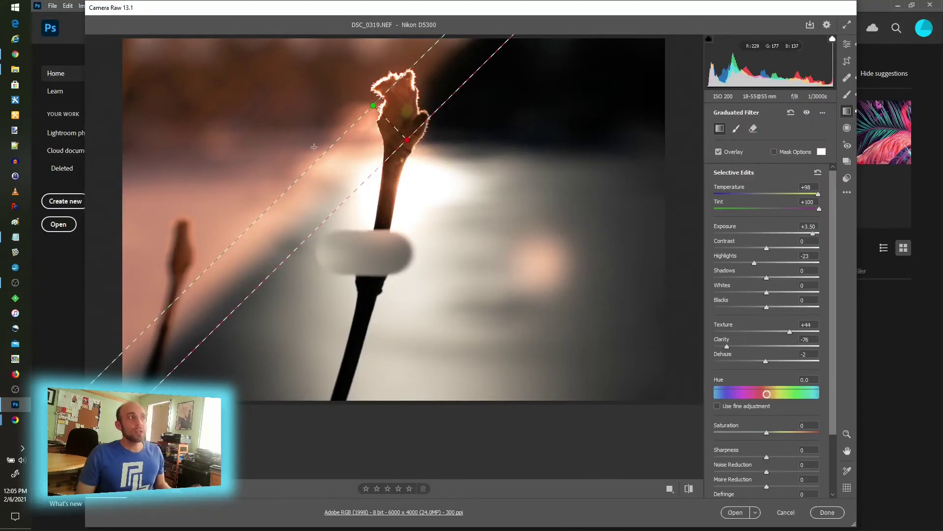